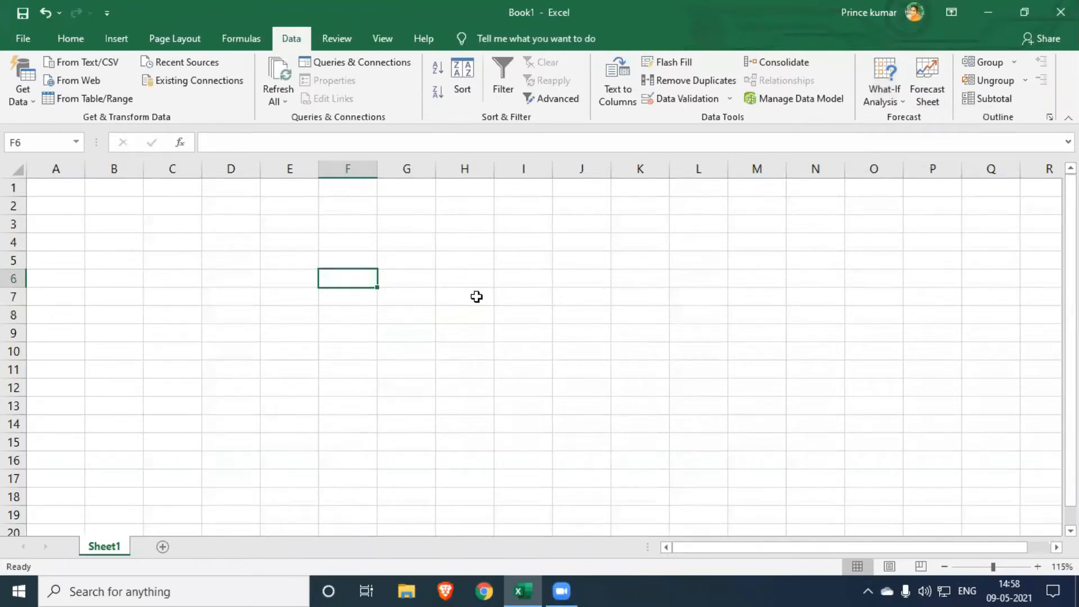
# - Enter the column headers Name, Hindi, math and Science in cells F5 to I5
pyautogui.click(354, 263)
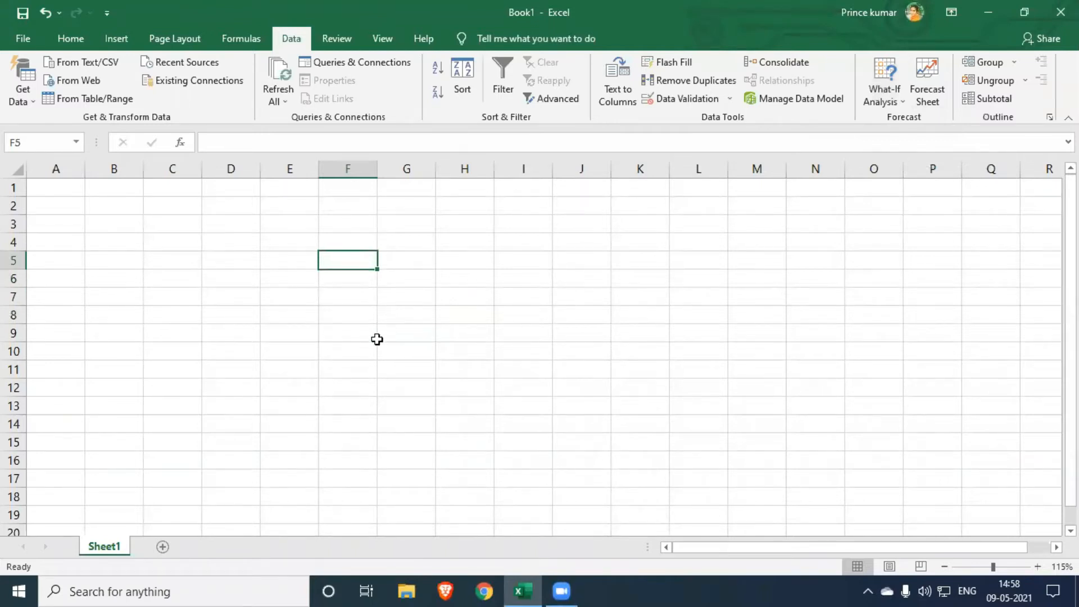
pyautogui.write('Name')
pyautogui.press('Tab')
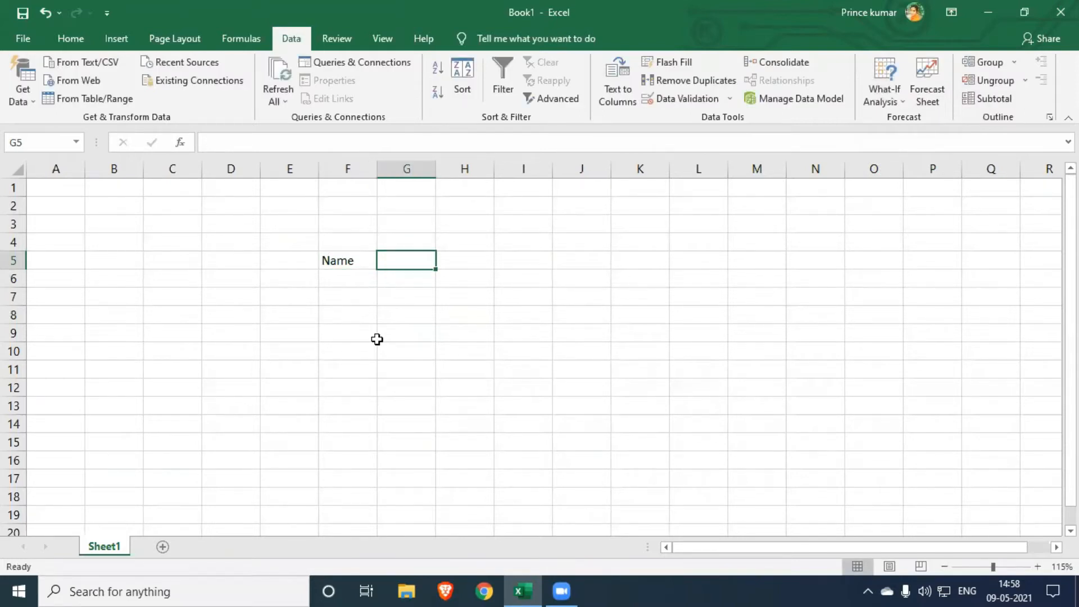
pyautogui.write('Hindi')
pyautogui.press('Tab')
pyautogui.write('ma')
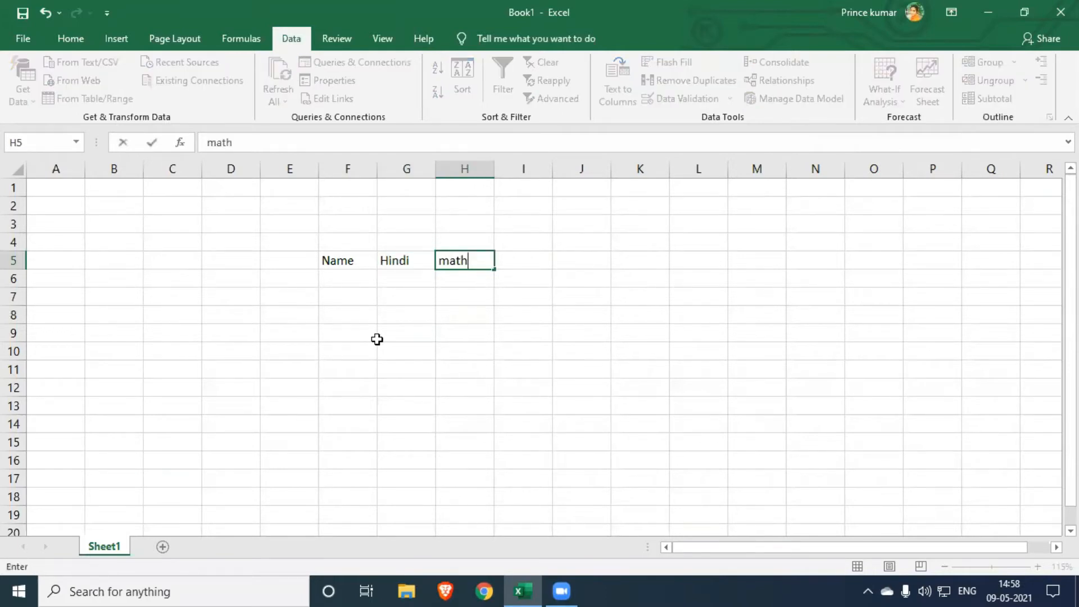
pyautogui.press('Tab')
pyautogui.write('Sc')
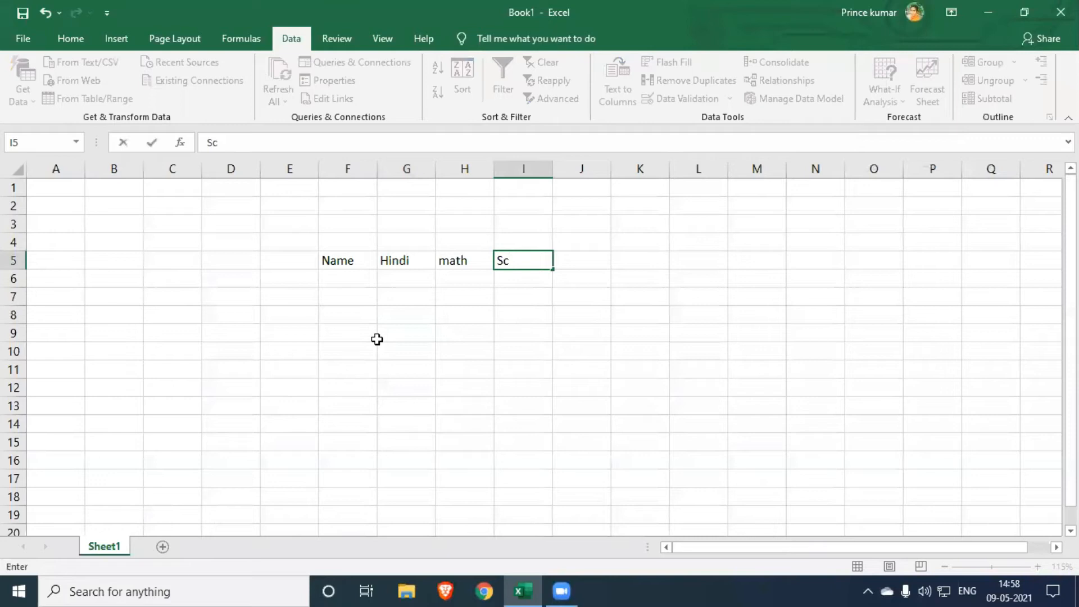
pyautogui.write('ience')
pyautogui.press('Tab')
# - Continue the header row with SSt, Skt, English, Total and % in cells J5 to N5
pyautogui.write('SSt')
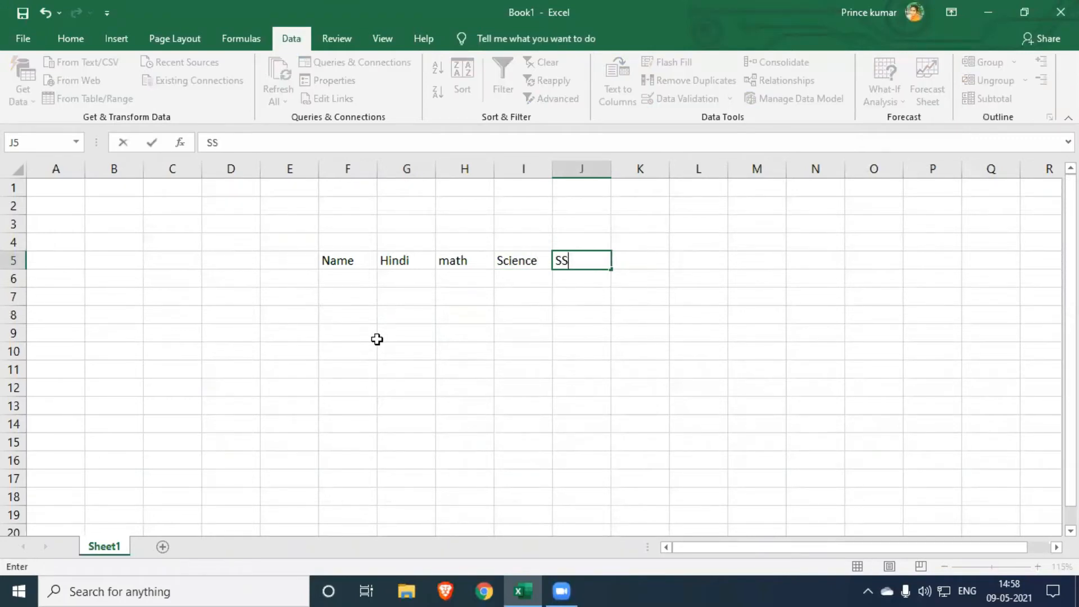
pyautogui.press('Tab')
pyautogui.write('Skt')
pyautogui.press('Tab')
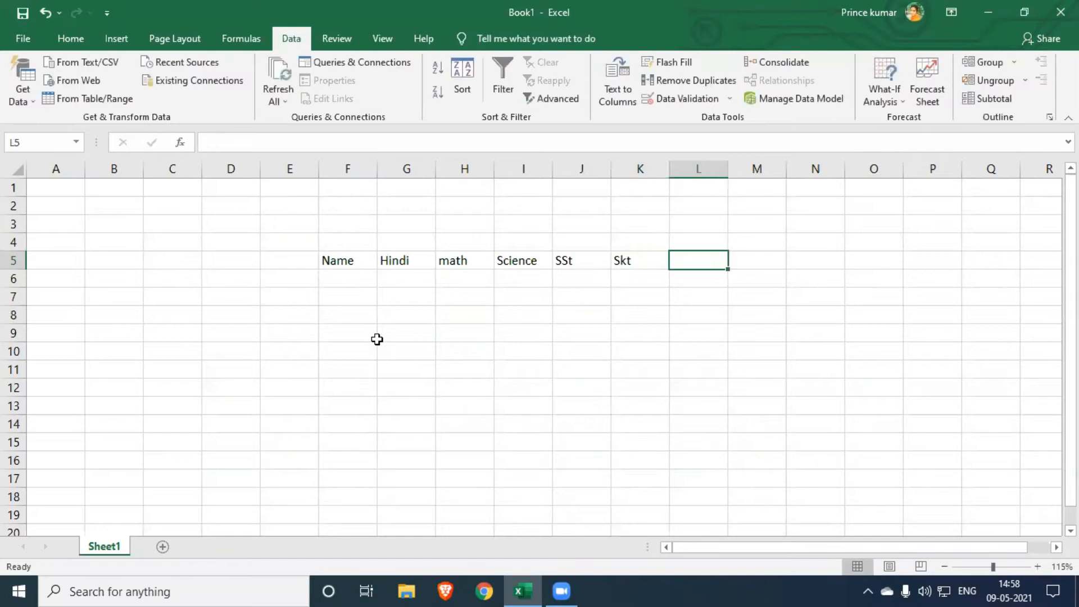
pyautogui.write('En')
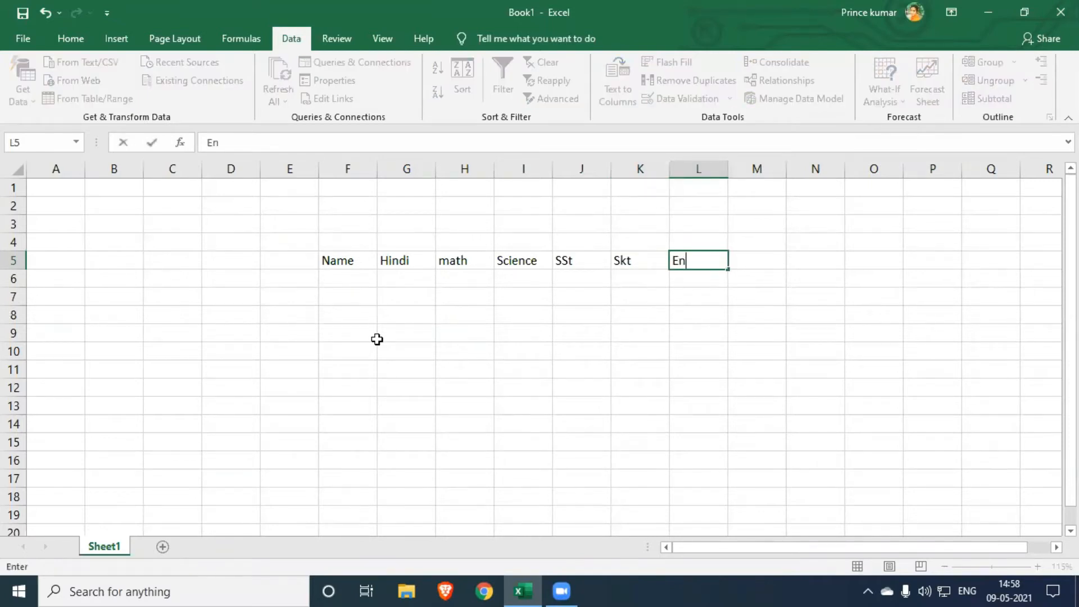
pyautogui.write('glish')
pyautogui.press('Tab')
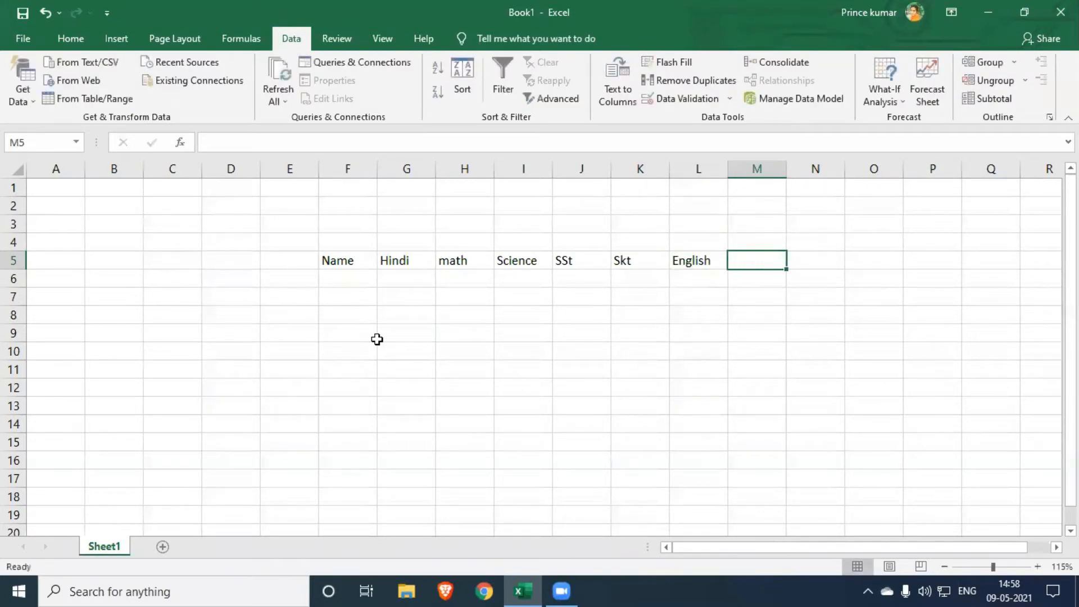
pyautogui.write('Total')
pyautogui.press('Tab')
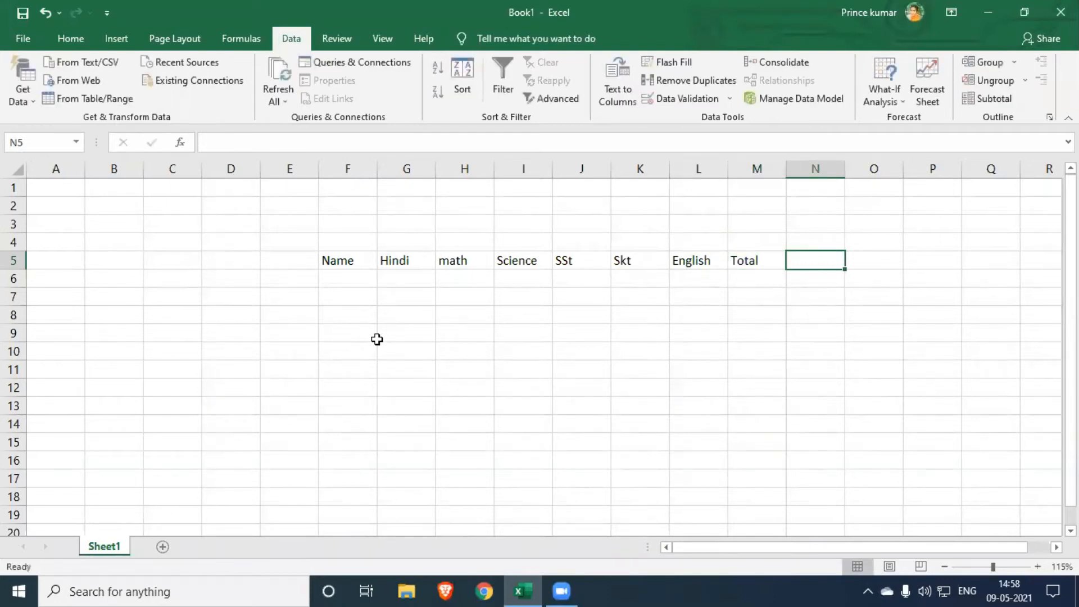
pyautogui.write('%')
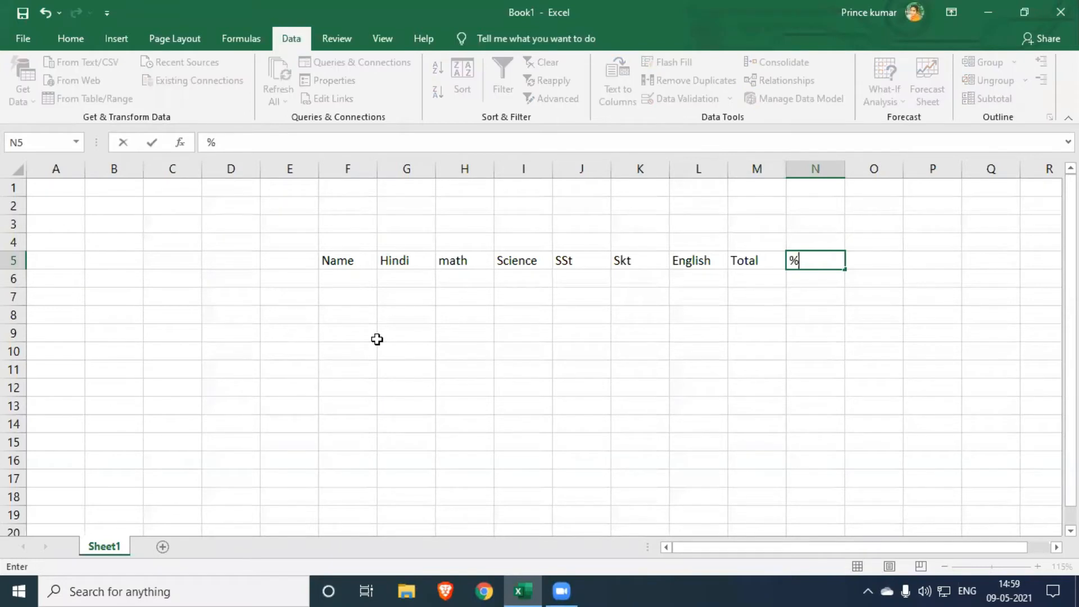
pyautogui.press('Return')
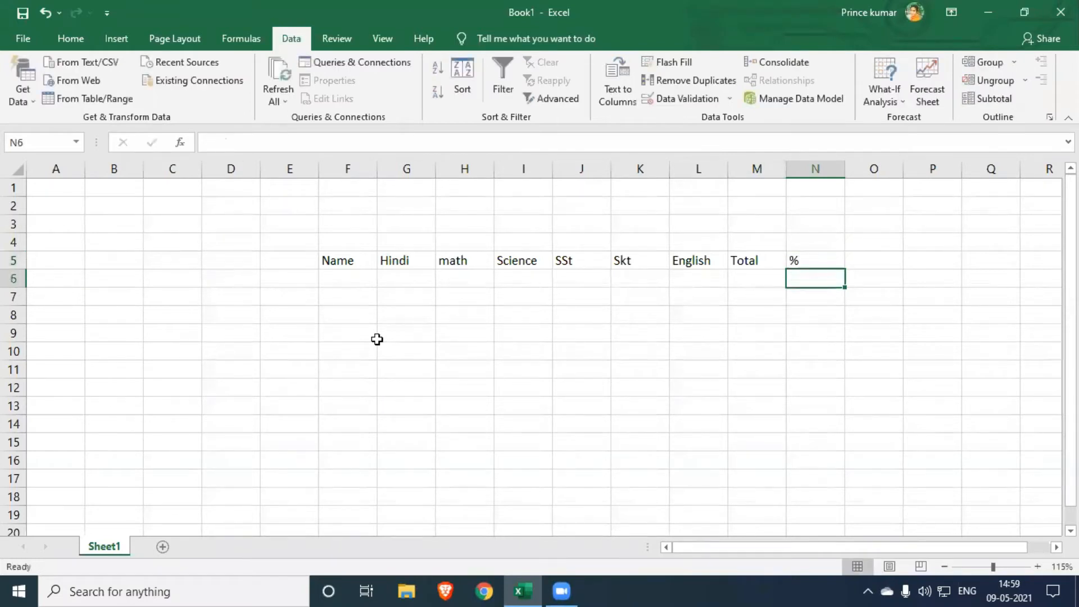
# - Apply all borders to the header row and the blank row below it, F5:N6
pyautogui.press('Left')
pyautogui.press('Left')
pyautogui.press('Left')
pyautogui.press('Left')
pyautogui.press('Left')
pyautogui.press('Left')
pyautogui.press('Left')
pyautogui.press('Left')
pyautogui.press('Up')
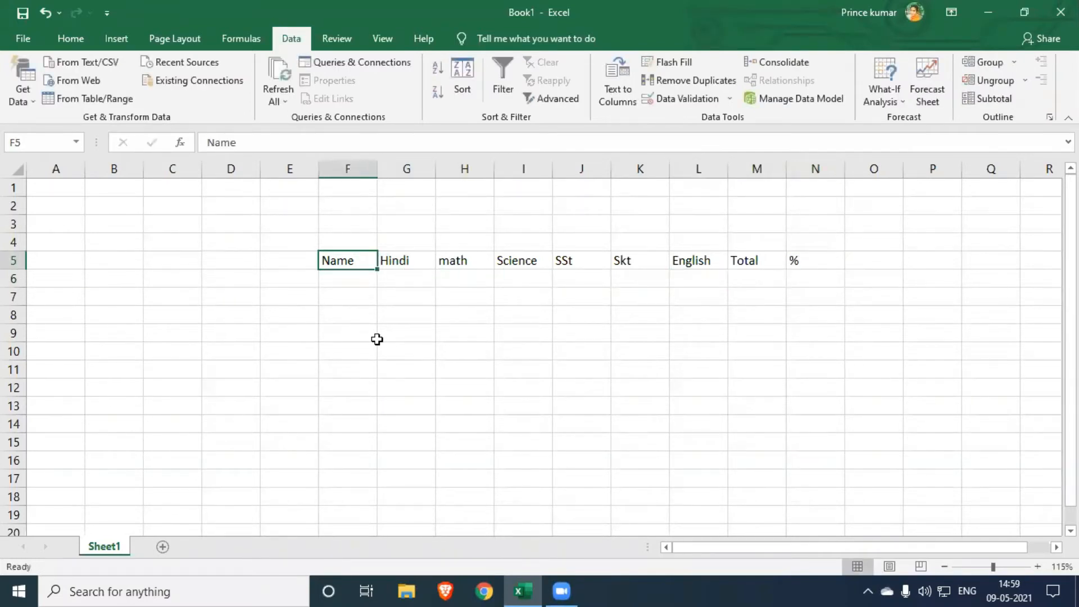
pyautogui.hotkey('shift', 'Down')
pyautogui.hotkey('shift', 'Right')
pyautogui.hotkey('shift', 'Right')
pyautogui.hotkey('shift', 'Right')
pyautogui.hotkey('shift', 'Right')
pyautogui.hotkey('shift', 'Right')
pyautogui.hotkey('shift', 'Right')
pyautogui.hotkey('shift', 'Right')
pyautogui.hotkey('shift', 'Right')
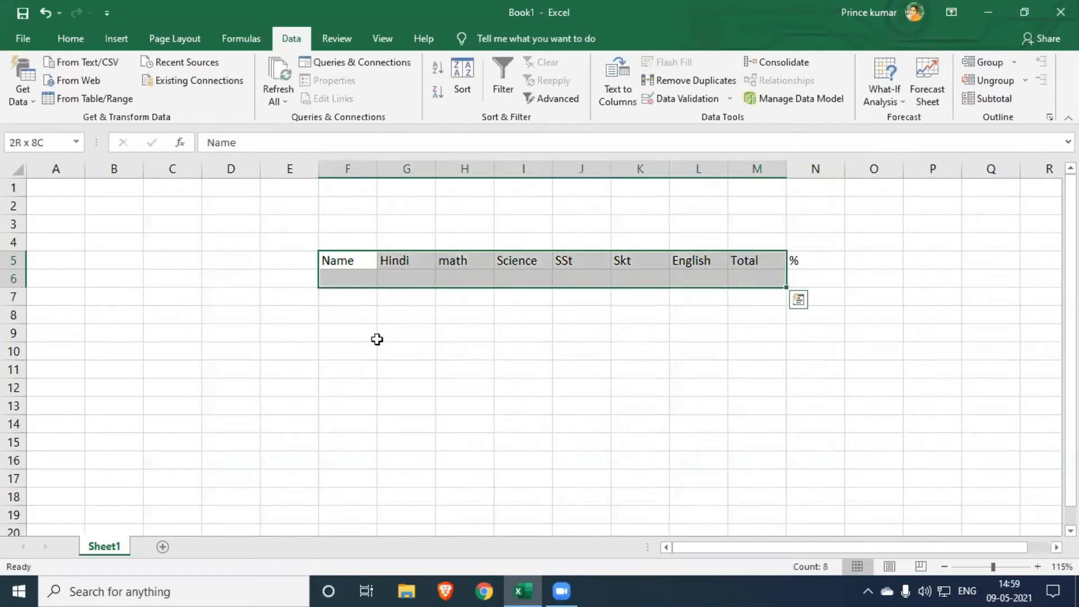
pyautogui.press('alt')
pyautogui.press('h')
pyautogui.press('b')
pyautogui.press('a')
pyautogui.press('Up')
pyautogui.press('Down')
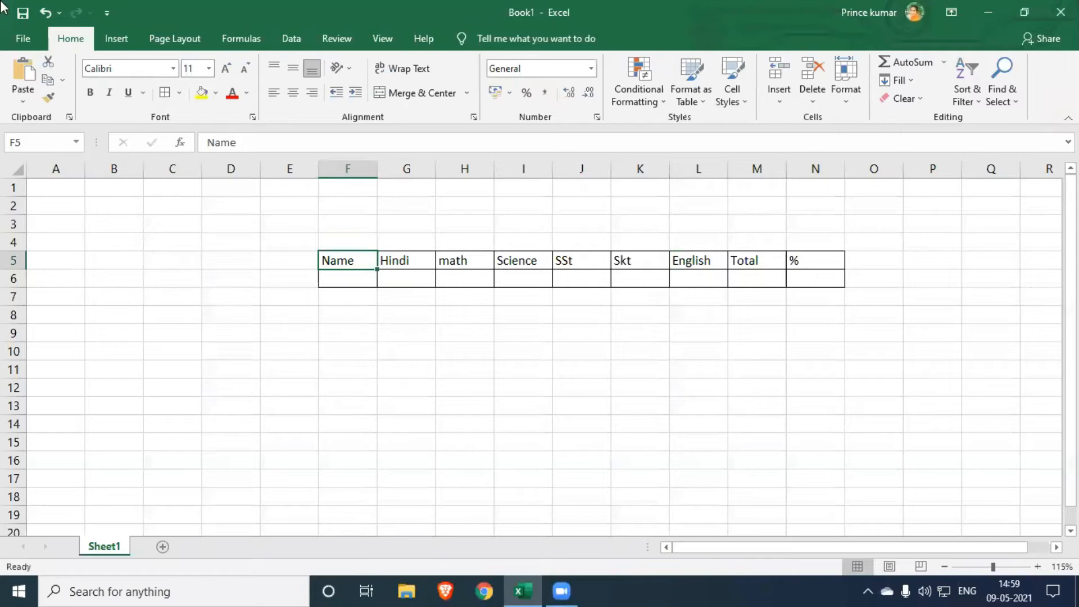
# - Fill the header cells F5:N5 with yellow and make their text bold
pyautogui.moveTo(350, 263); pyautogui.dragTo(818, 256)
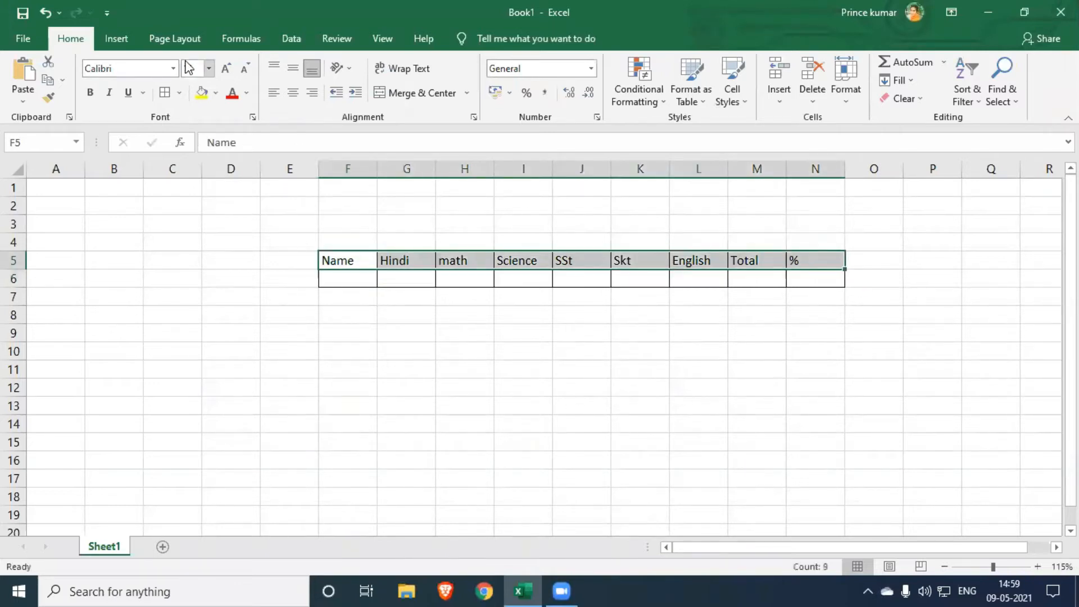
pyautogui.click(203, 92)
pyautogui.click(90, 92)
pyautogui.click(345, 296)
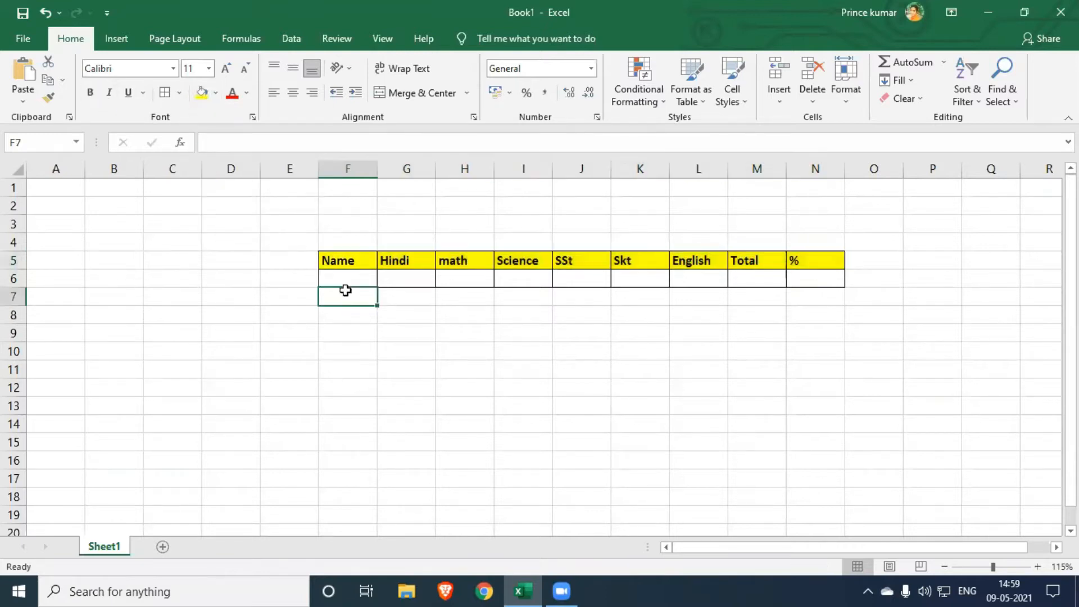
# - Enter the student's name in cell F6 under the Name header
pyautogui.moveTo(754, 282); pyautogui.dragTo(368, 332)
pyautogui.click(530, 366)
pyautogui.click(363, 277)
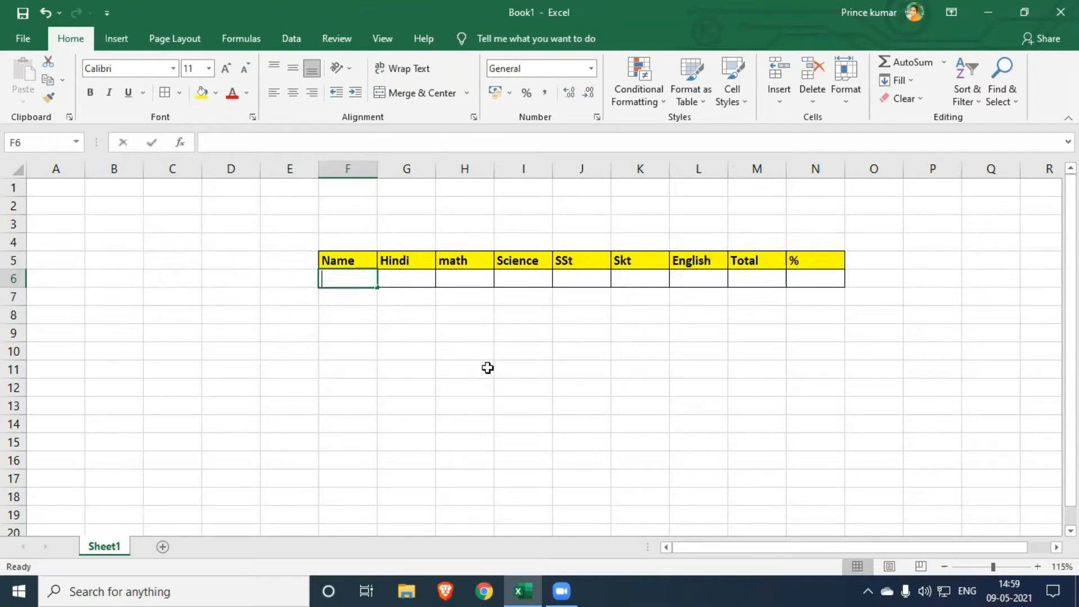
pyautogui.write('Mohit')
pyautogui.press('Tab')
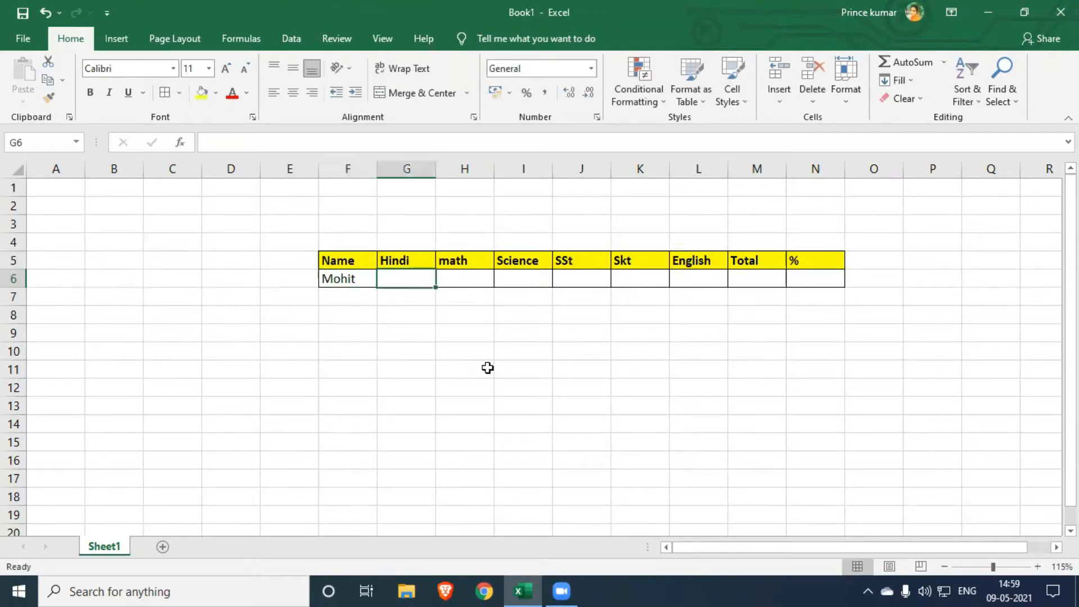
# - Enter the student's marks 40, 50, 60, 70, 80 and 80 in cells G6 to L6
pyautogui.write('30')
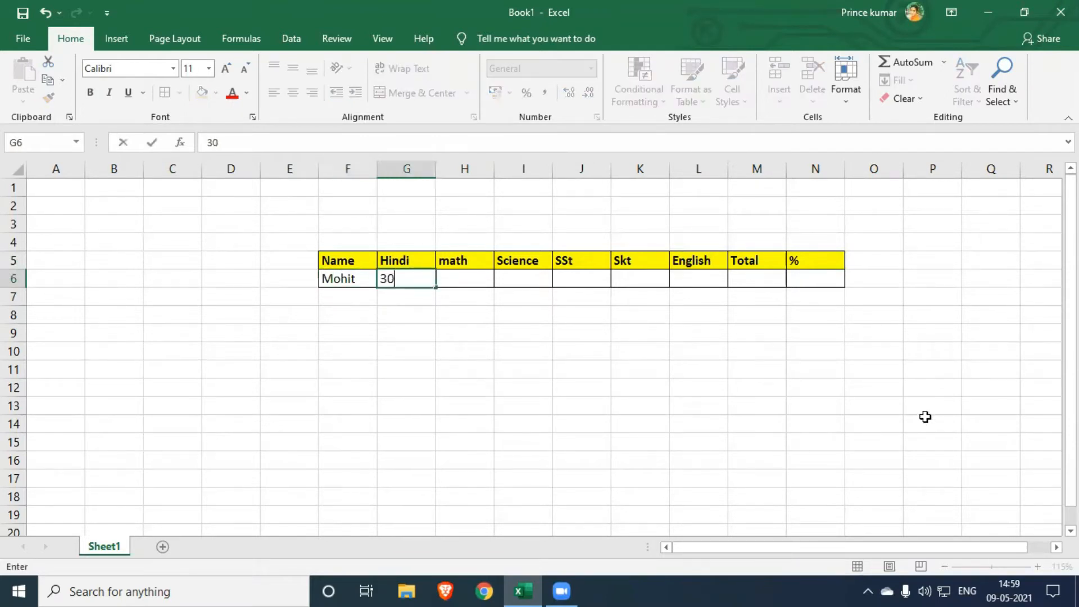
pyautogui.write('0')
pyautogui.press('Tab')
pyautogui.write('50')
pyautogui.press('Tab')
pyautogui.write('60')
pyautogui.press('Tab')
pyautogui.write('70')
pyautogui.press('Tab')
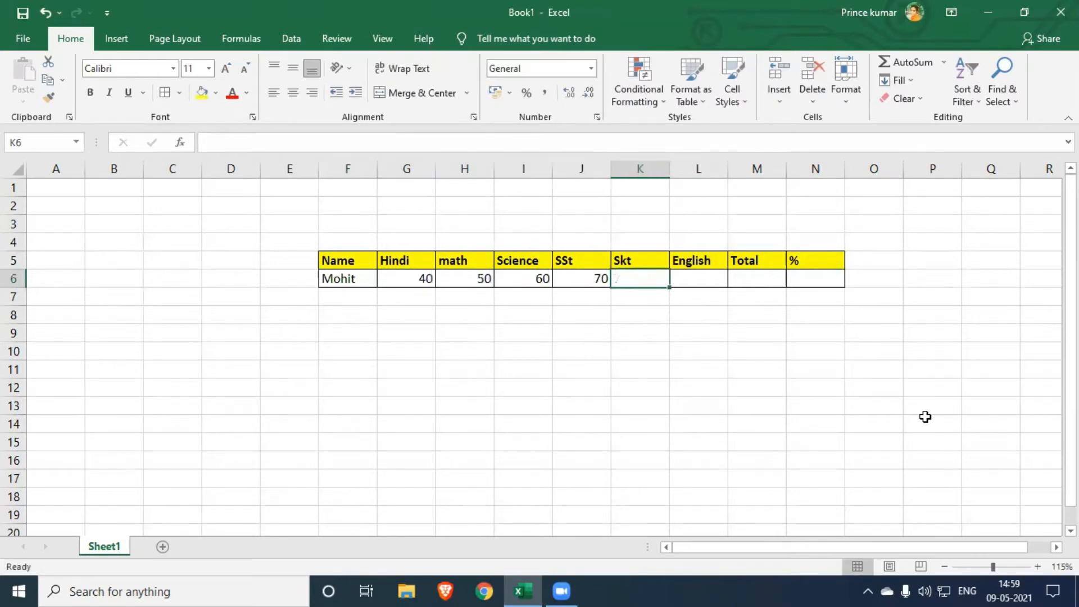
pyautogui.write('80')
pyautogui.press('Tab')
pyautogui.write('80')
pyautogui.press('Tab')
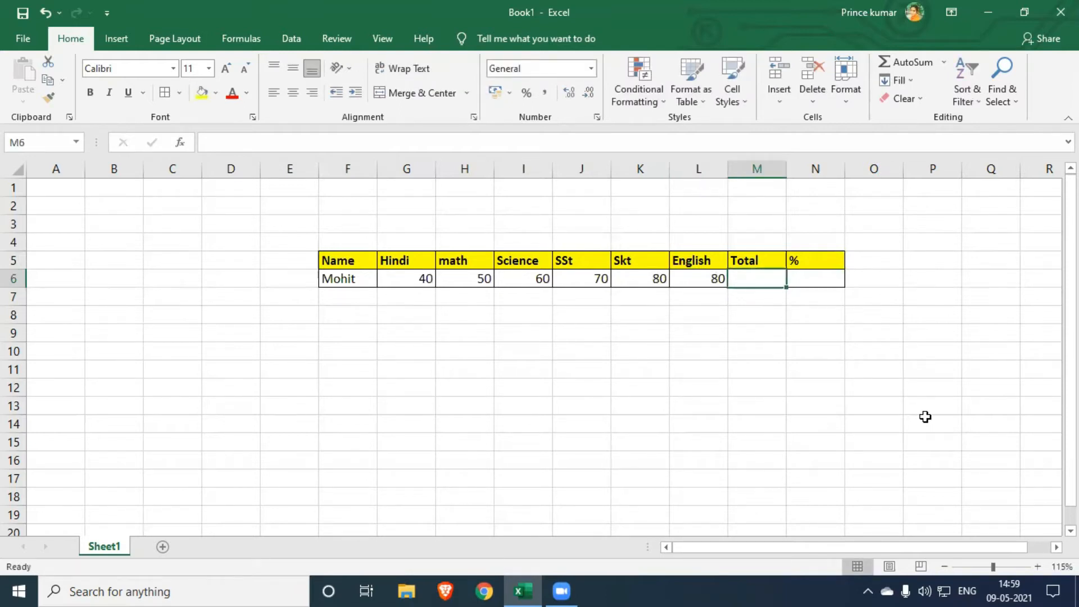
# - Calculate the student's total in M6 with the formula =SUM(G6:L6)
pyautogui.write('=sum')
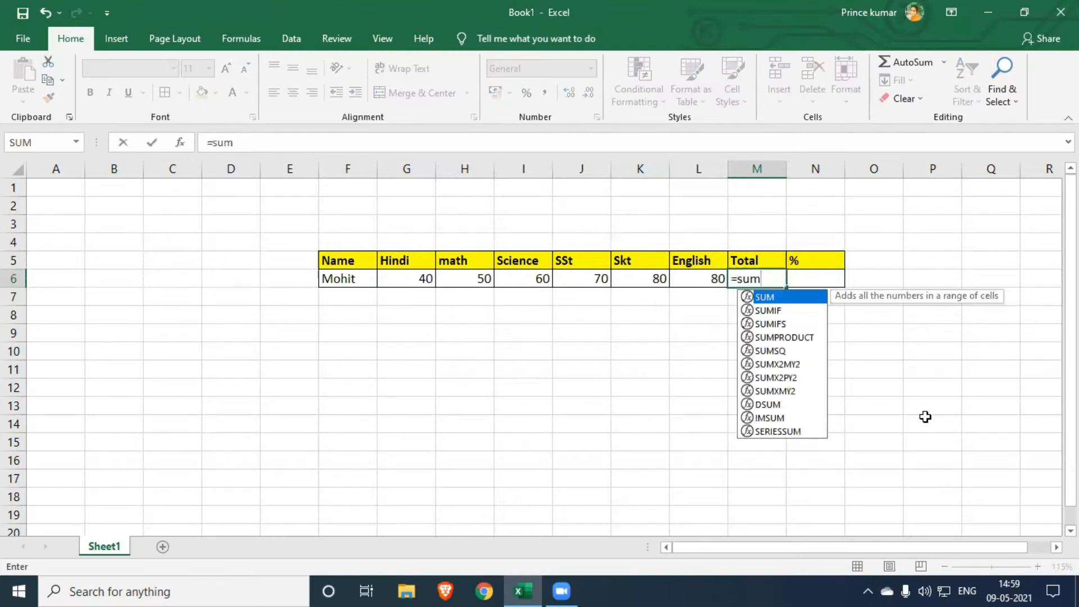
pyautogui.press('Tab')
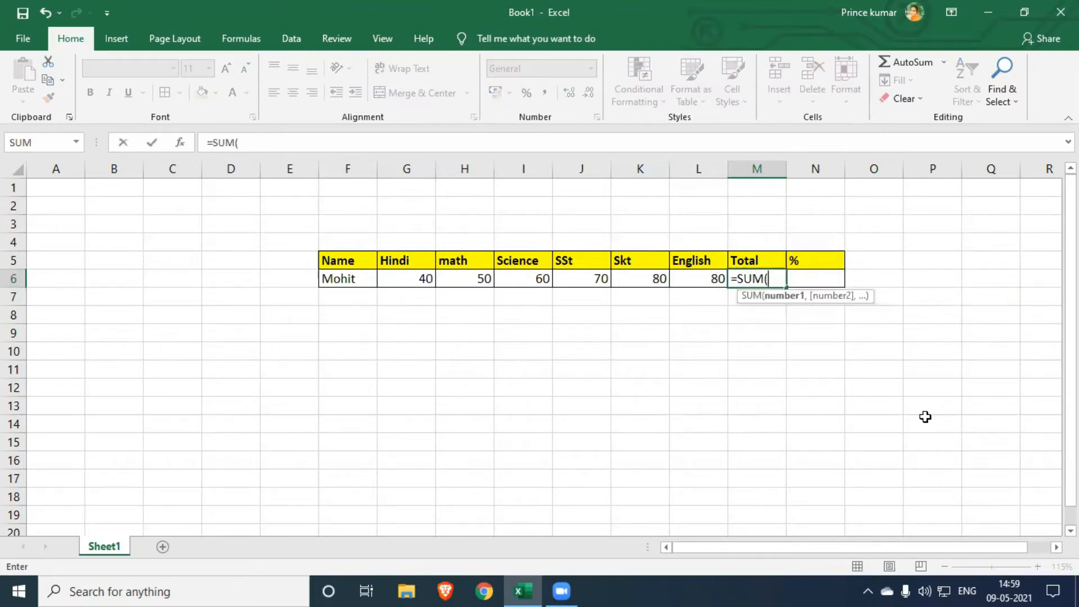
pyautogui.moveTo(422, 276); pyautogui.dragTo(709, 281)
pyautogui.write(')')
pyautogui.press('Return')
# - Calculate the student's percentage in N6 with the formula =M6/6
pyautogui.press('Up')
pyautogui.press('Right')
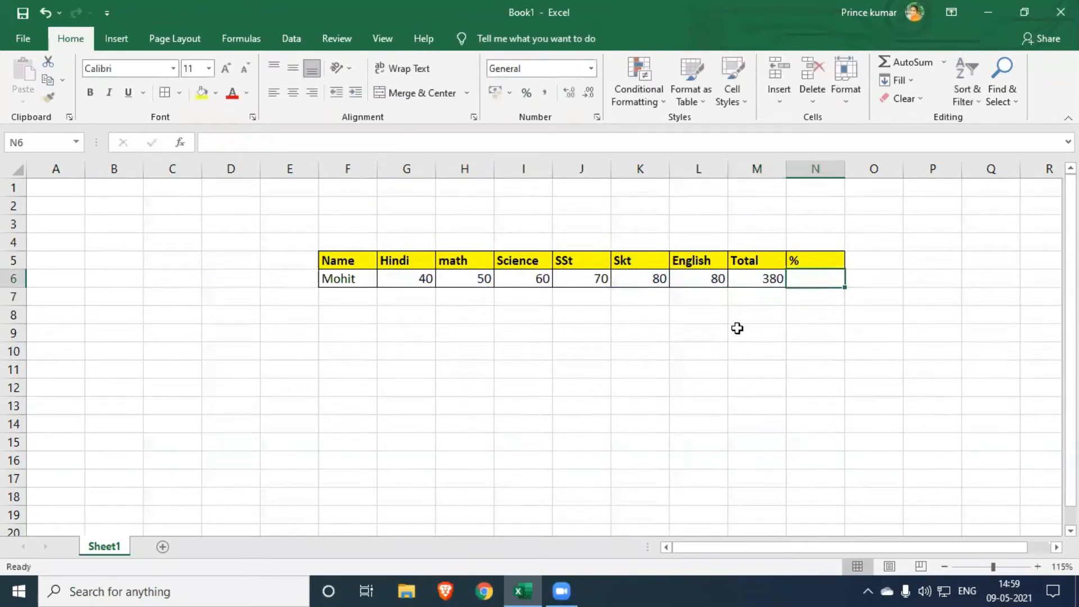
pyautogui.write('=')
pyautogui.press('Left')
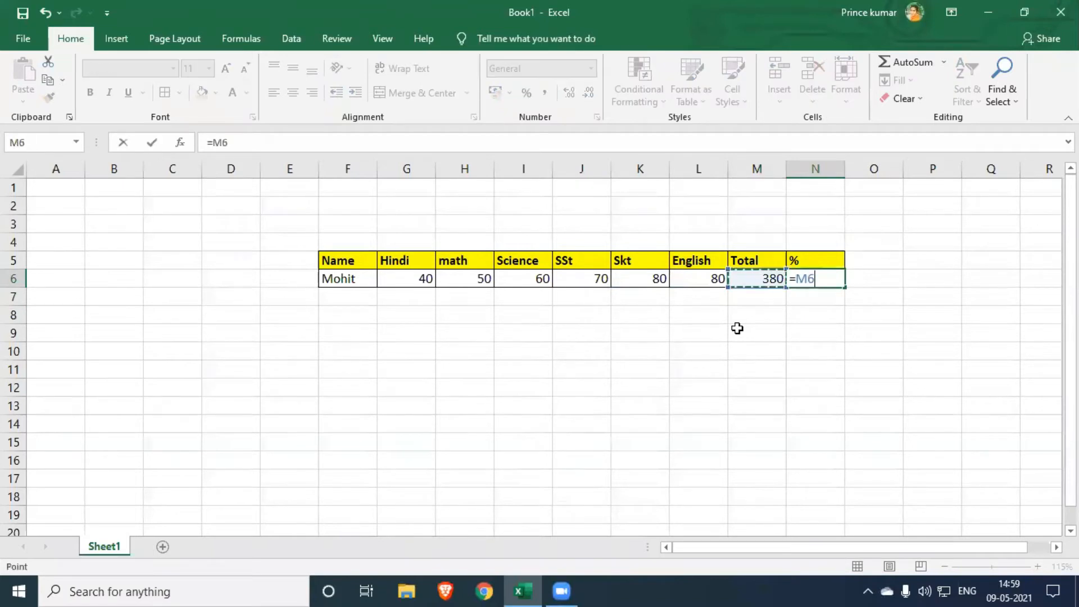
pyautogui.write('/')
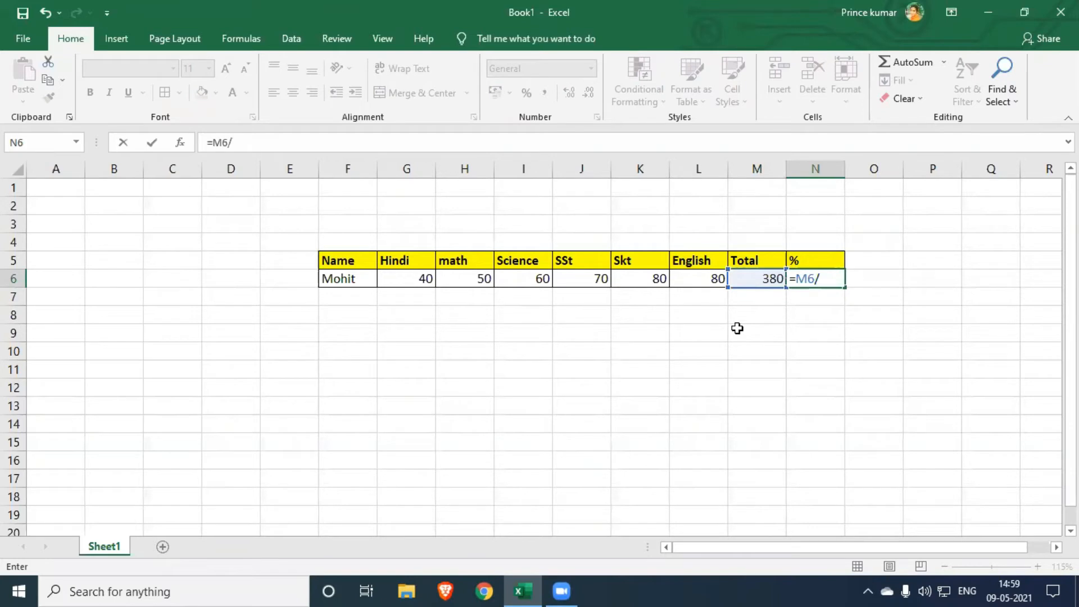
pyautogui.write('6')
pyautogui.press('Return')
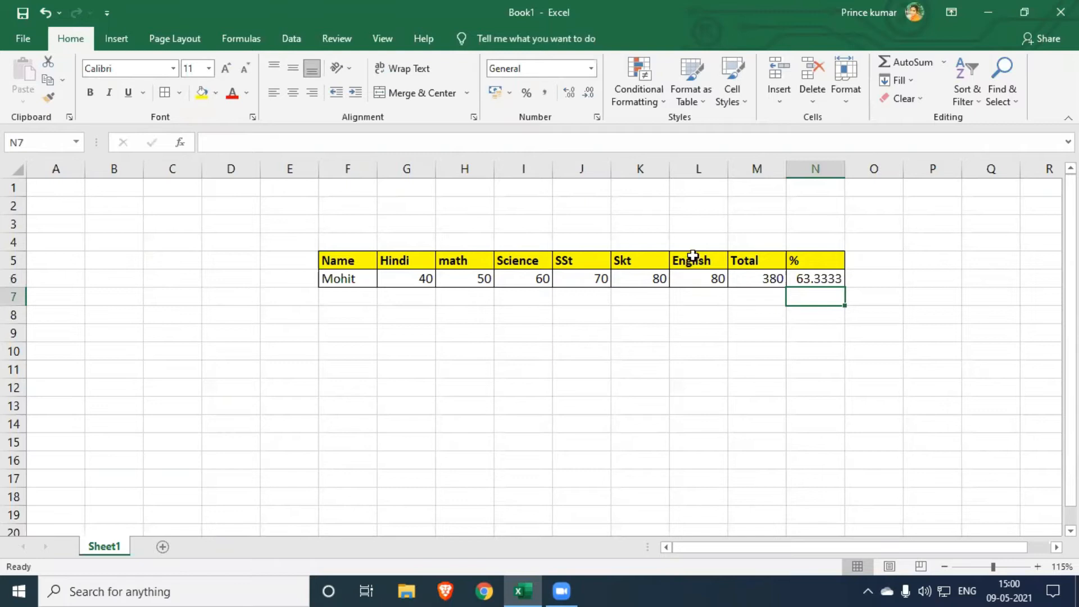
pyautogui.click(762, 298)
pyautogui.click(757, 318)
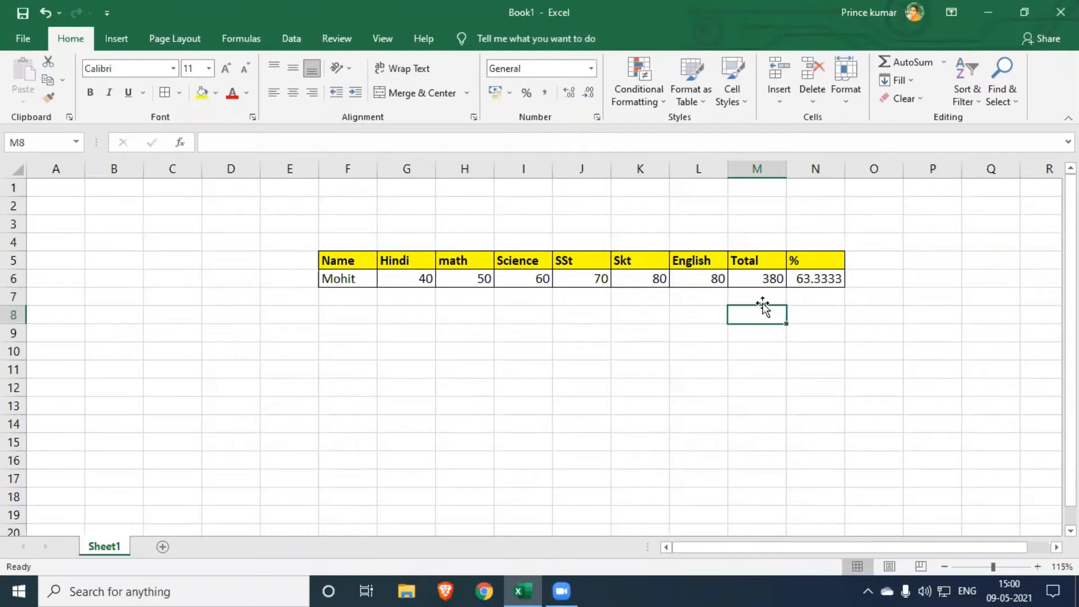
pyautogui.press('Down')
pyautogui.press('Down')
pyautogui.press('Down')
# - Make the student's total in cell M6 bold
pyautogui.click(773, 277)
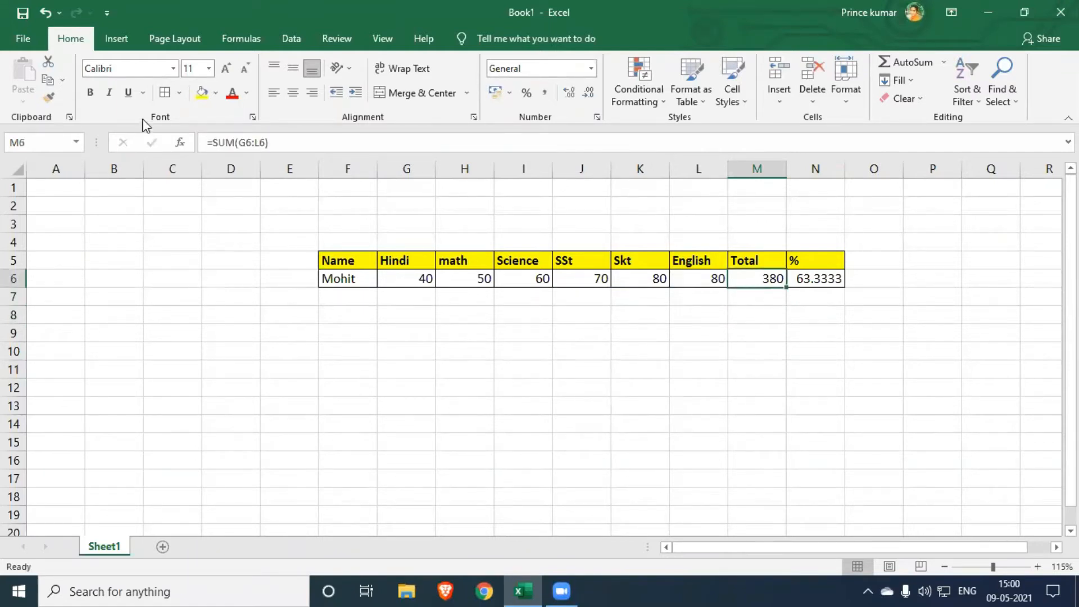
pyautogui.click(90, 92)
pyautogui.click(656, 360)
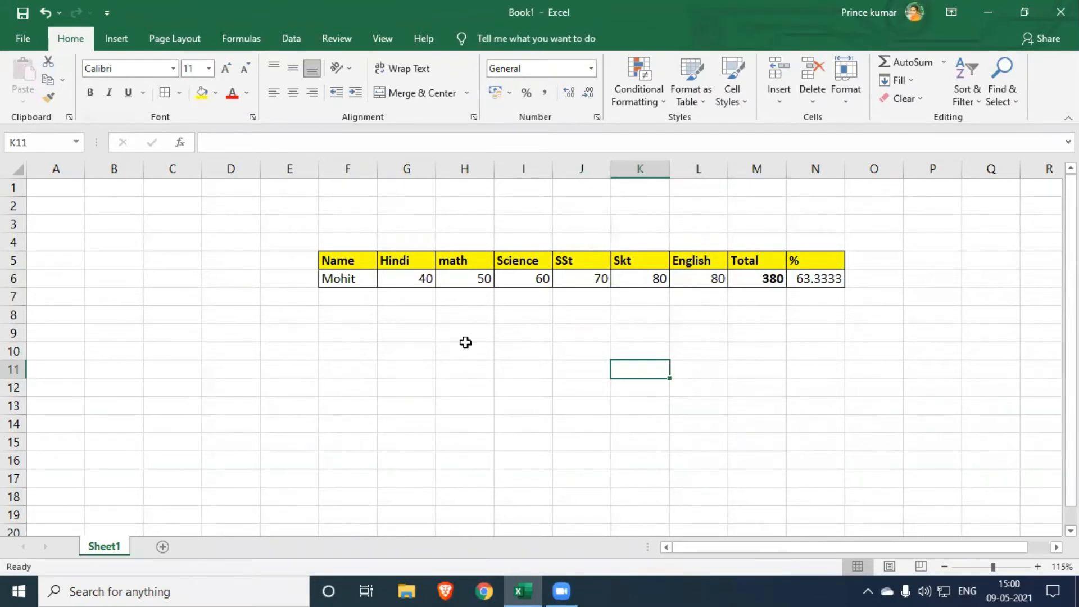
# - Clear the Hindi mark in G6 and check the Total formula in M6
pyautogui.click(420, 281)
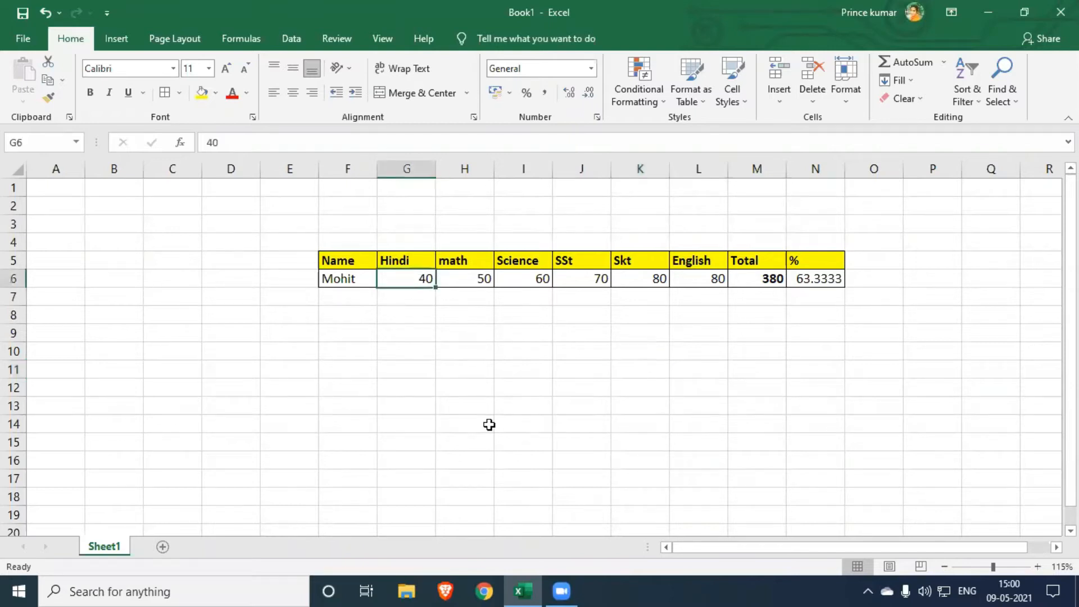
pyautogui.press('Delete')
pyautogui.click(523, 388)
pyautogui.click(465, 352)
pyautogui.click(414, 276)
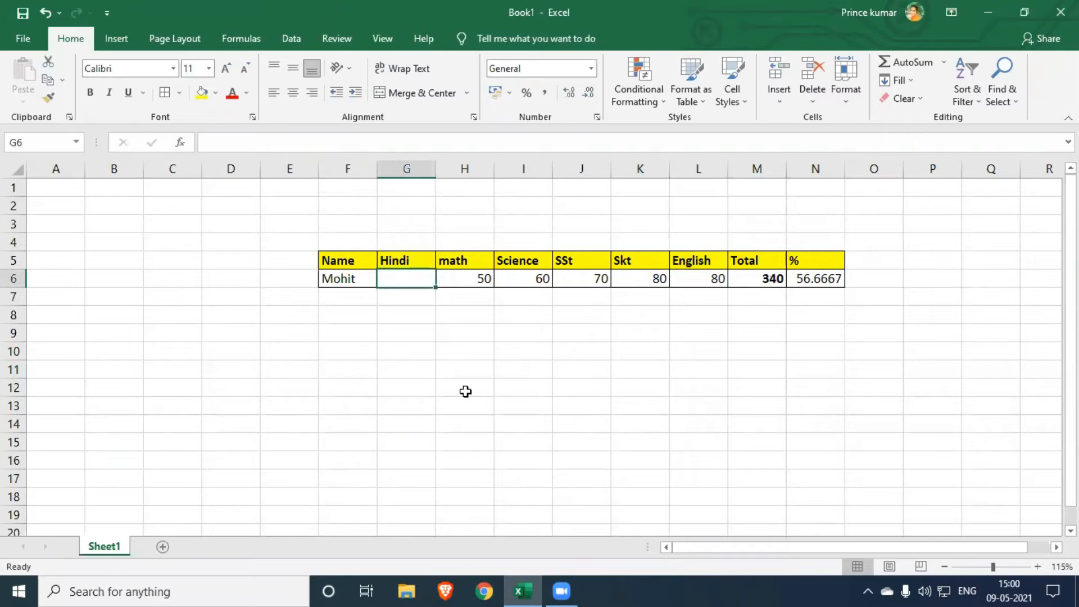
pyautogui.click(747, 278)
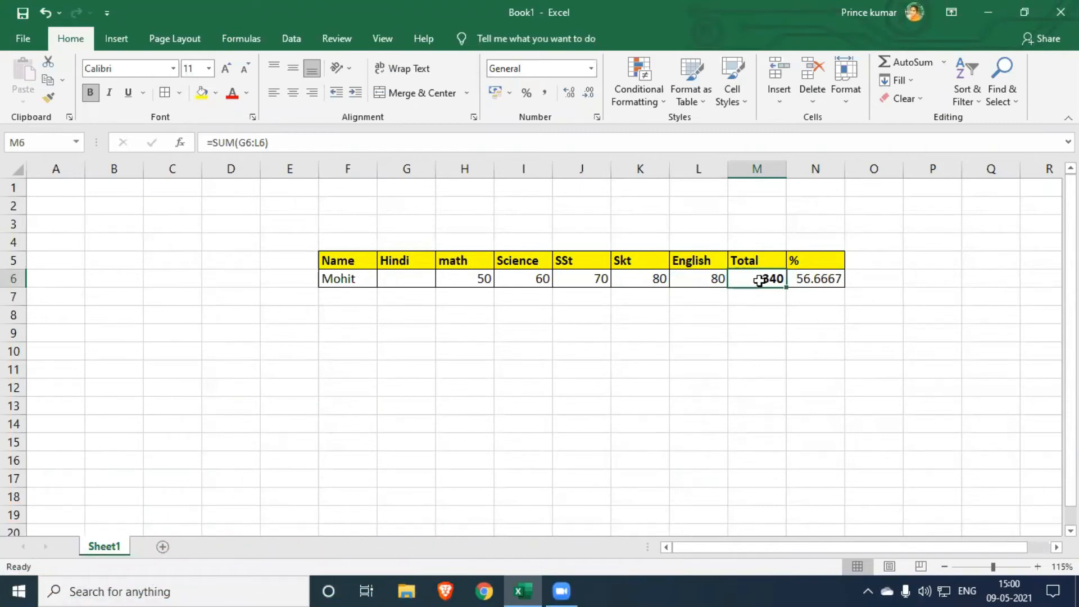
pyautogui.click(409, 274)
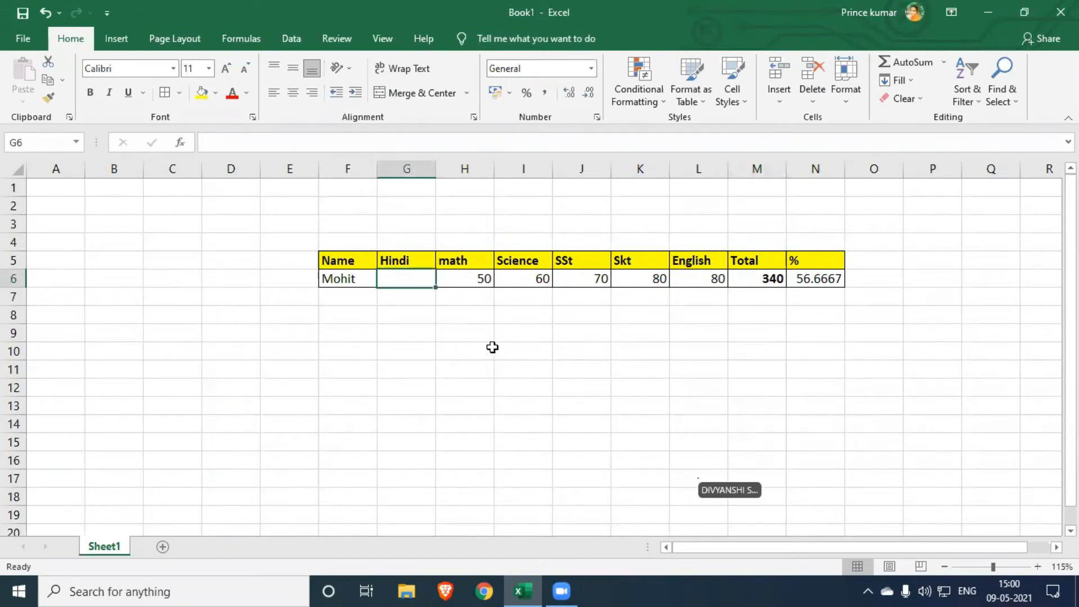
pyautogui.click(761, 275)
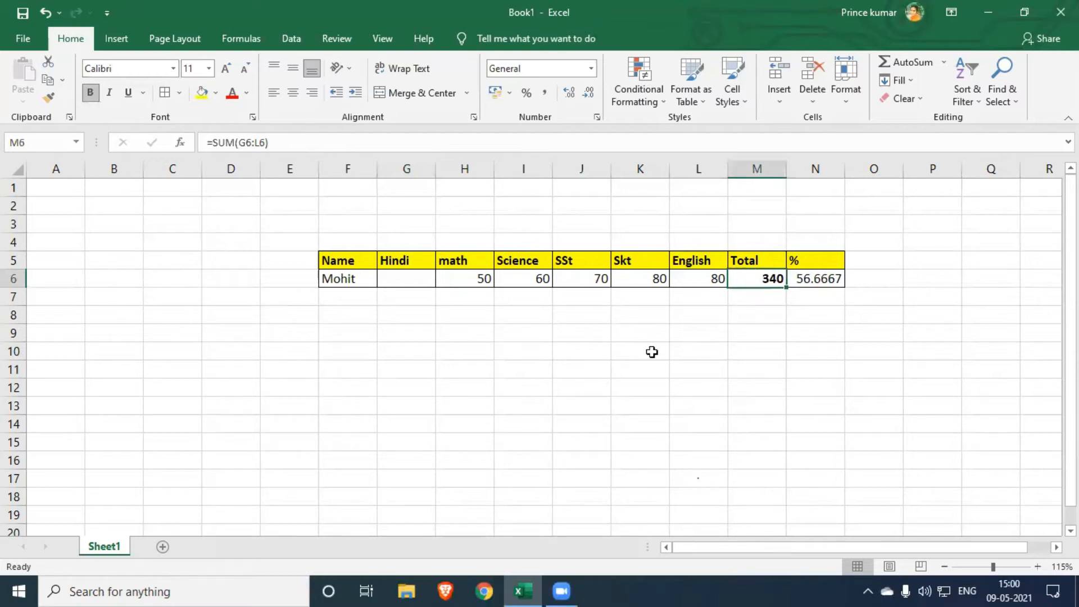
# - Run Goal Seek to bring the total in M6 to 400 by changing the Hindi mark in G6, and keep the solution
pyautogui.click(291, 38)
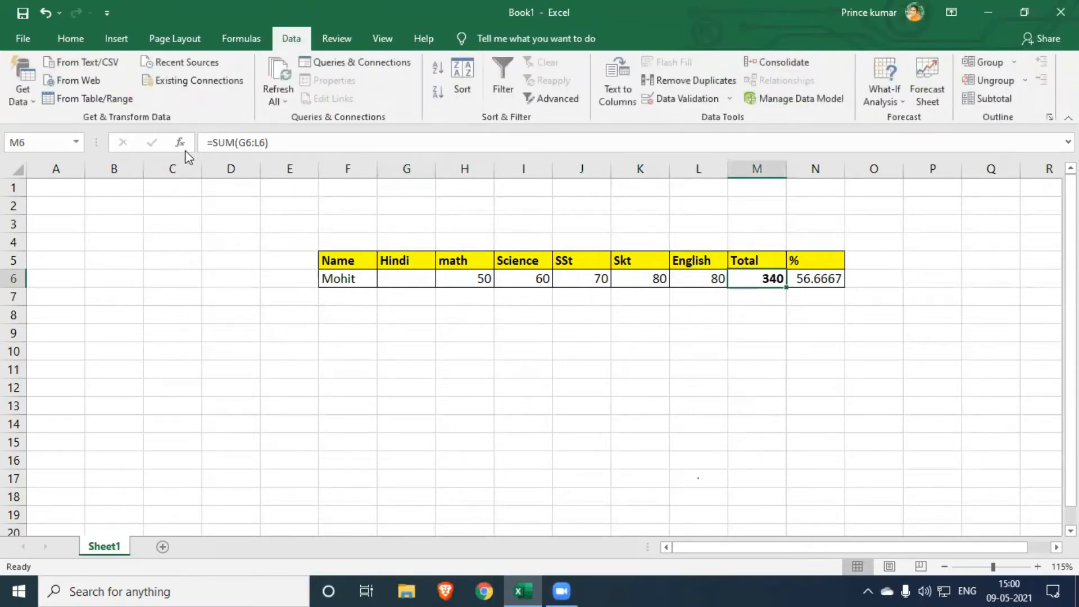
pyautogui.click(891, 99)
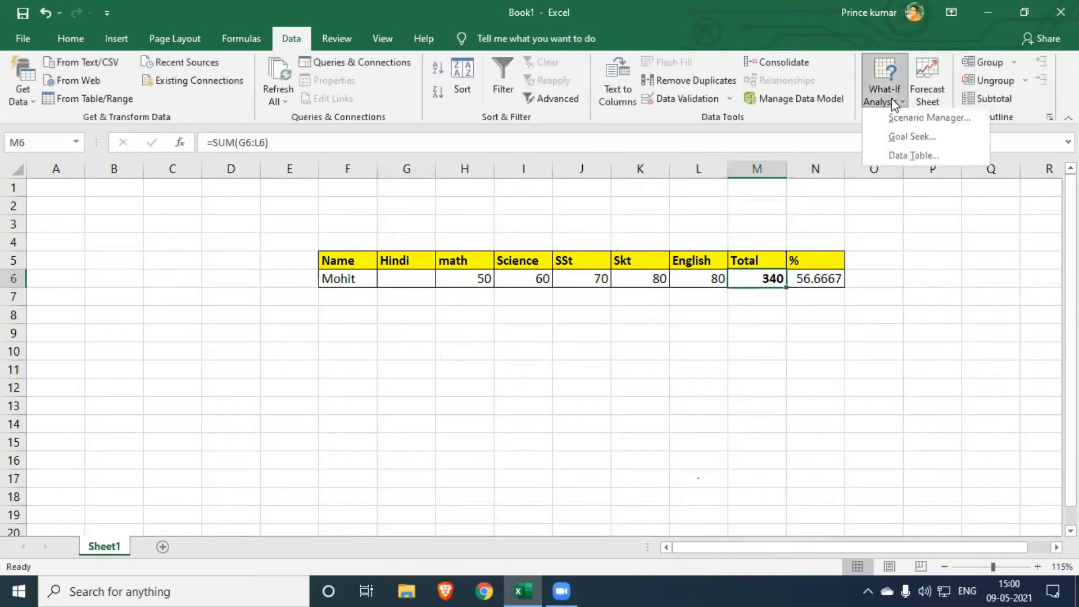
pyautogui.click(913, 136)
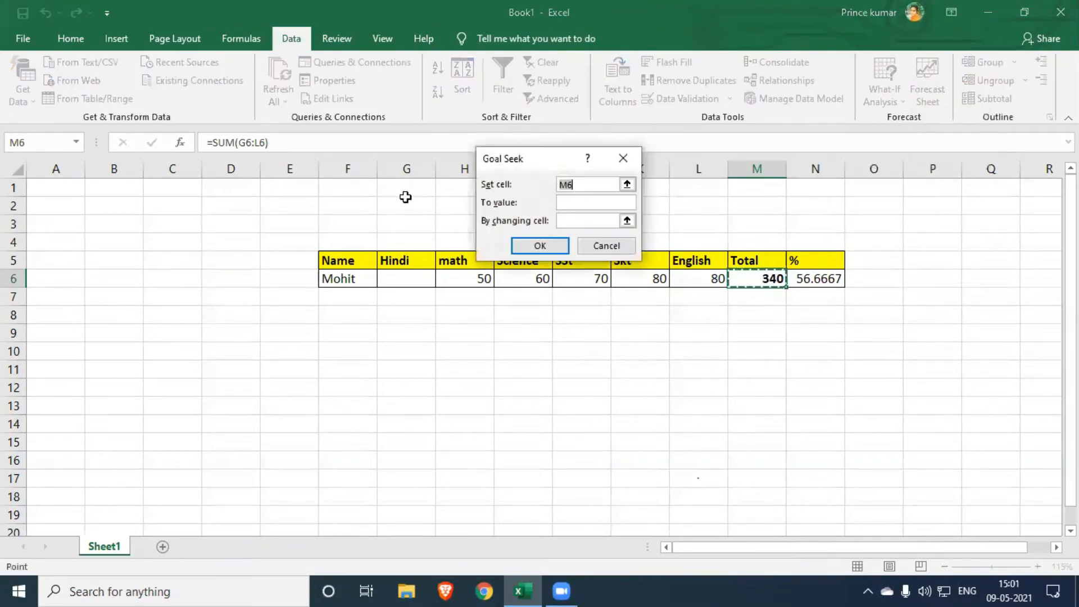
pyautogui.moveTo(530, 166); pyautogui.dragTo(545, 369)
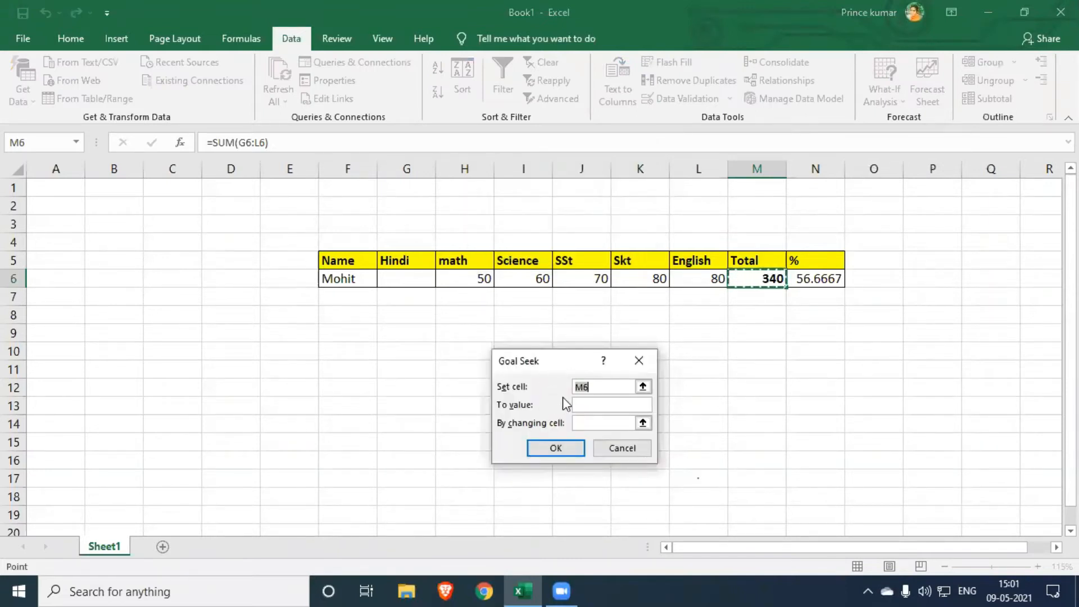
pyautogui.moveTo(537, 358); pyautogui.dragTo(511, 356)
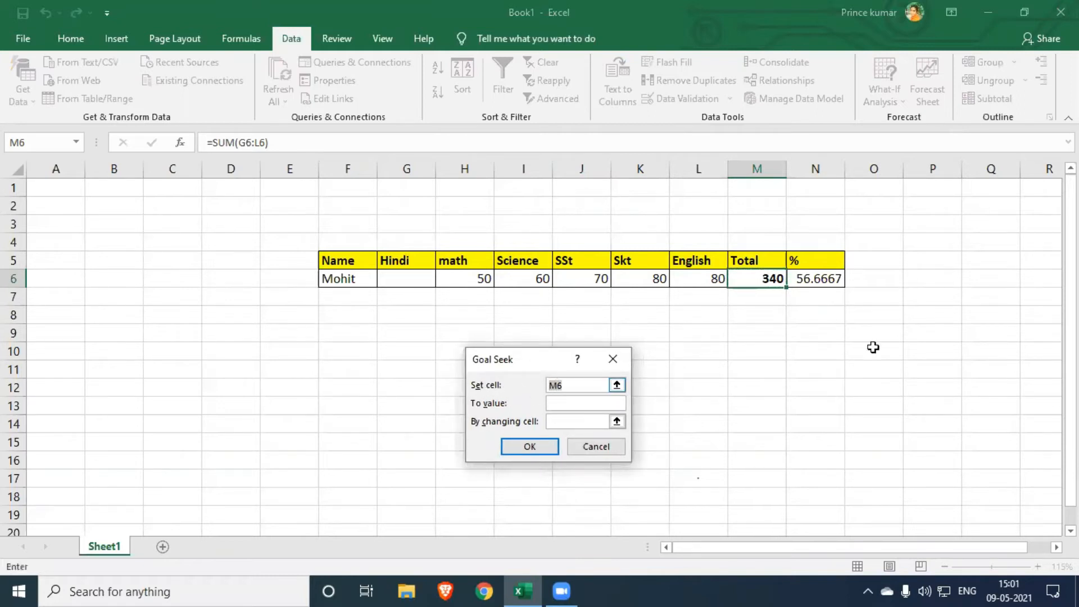
pyautogui.click(753, 278)
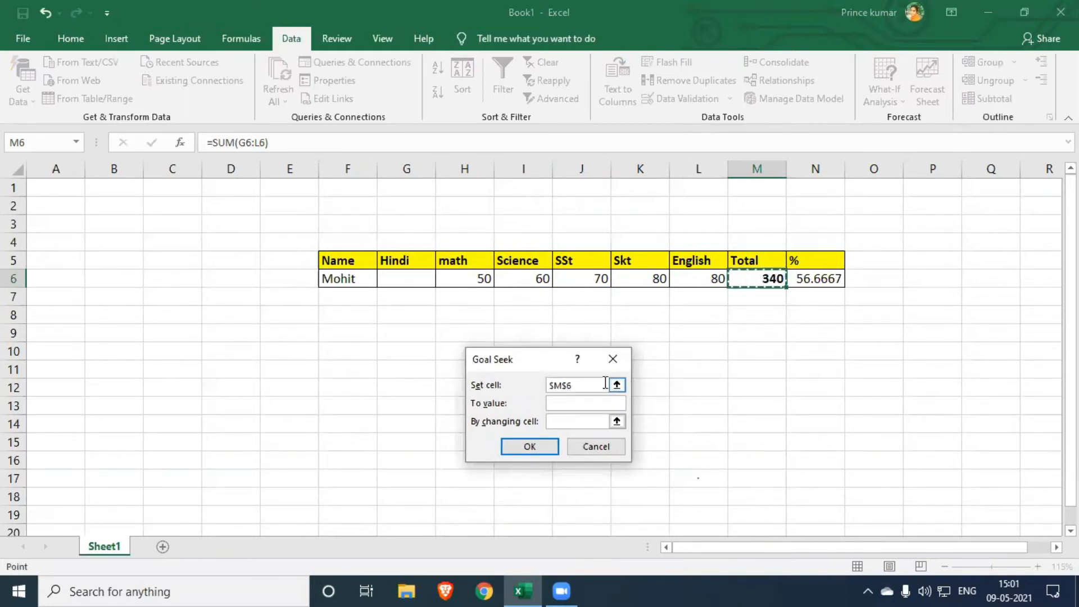
pyautogui.click(569, 406)
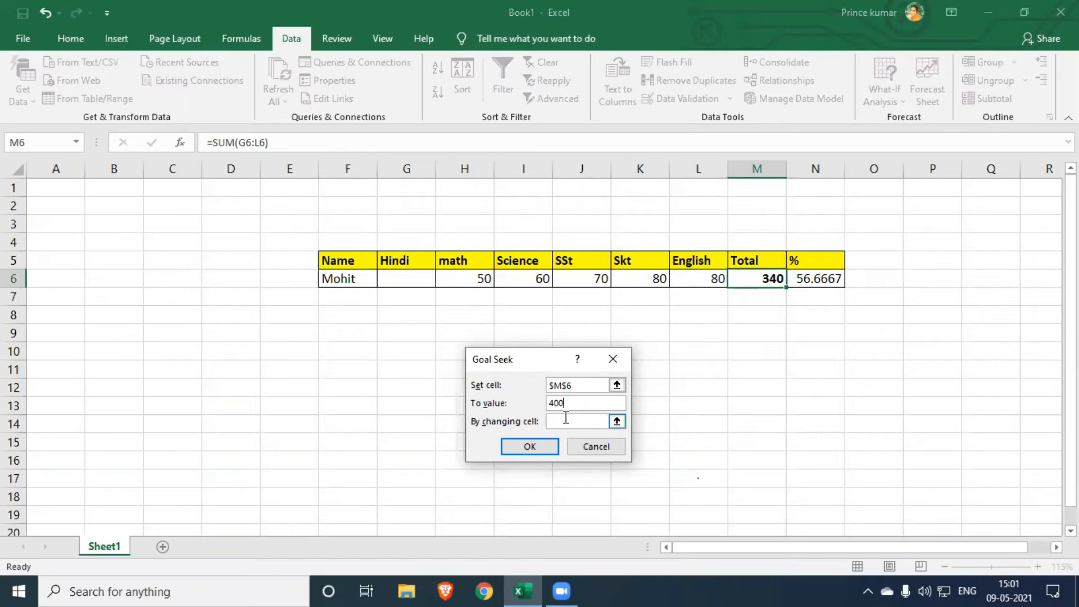
pyautogui.click(568, 422)
pyautogui.click(404, 278)
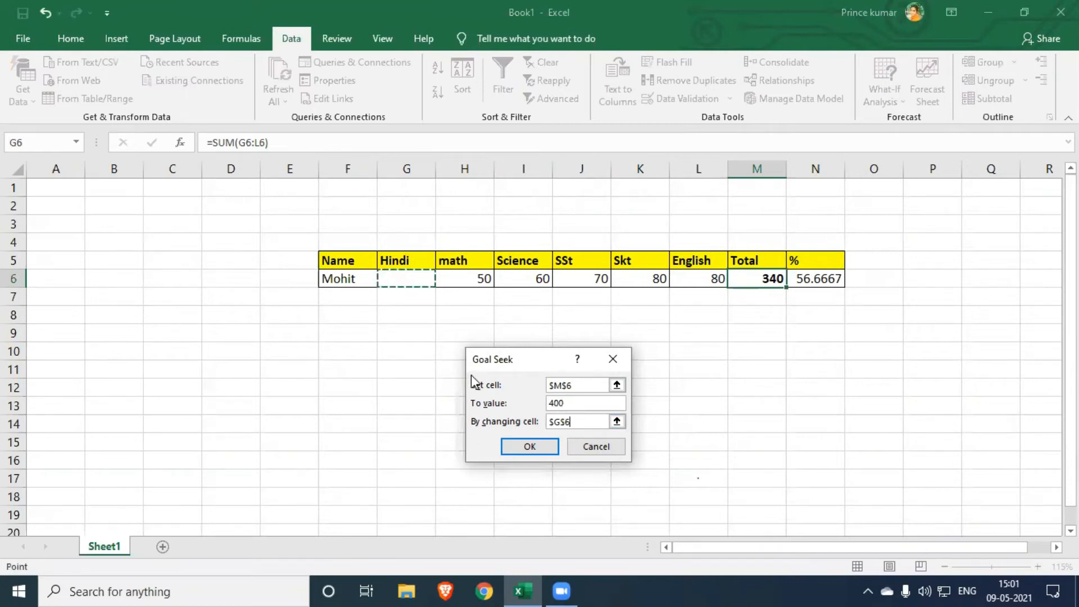
pyautogui.click(531, 441)
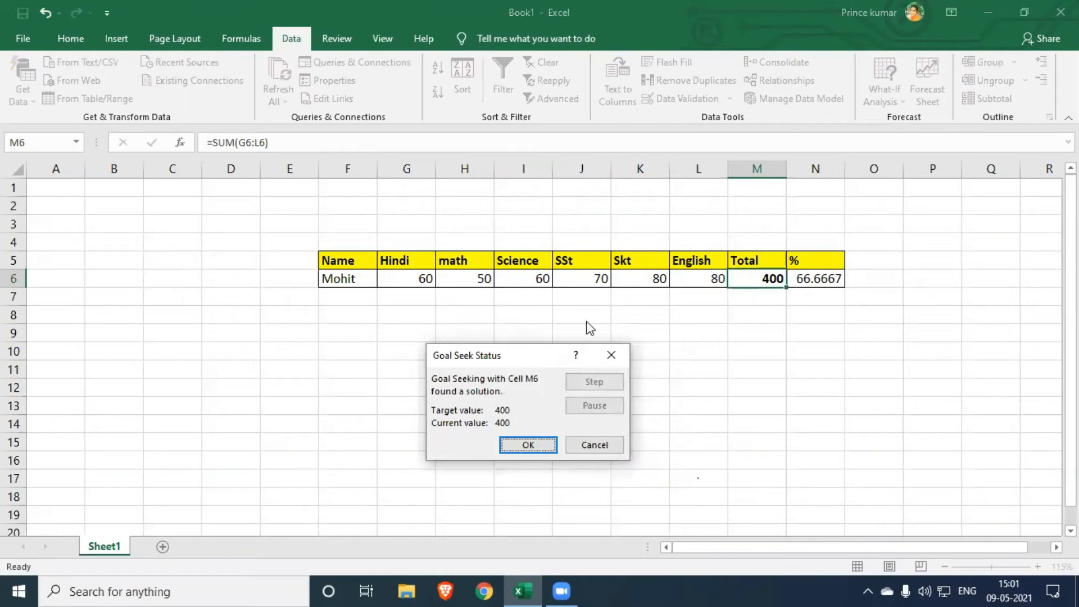
pyautogui.click(523, 447)
pyautogui.click(424, 280)
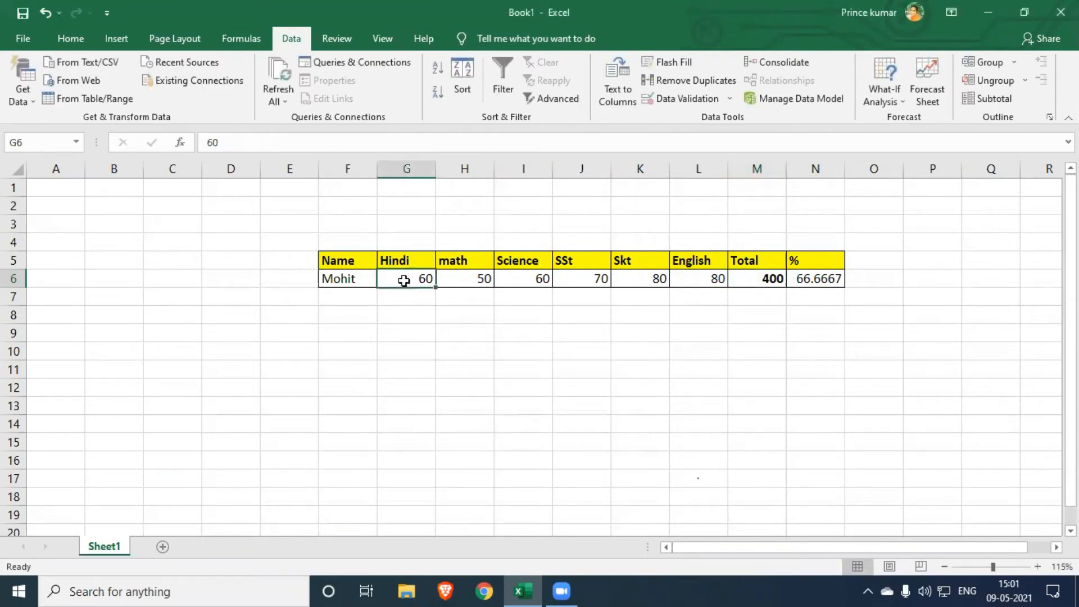
pyautogui.click(769, 277)
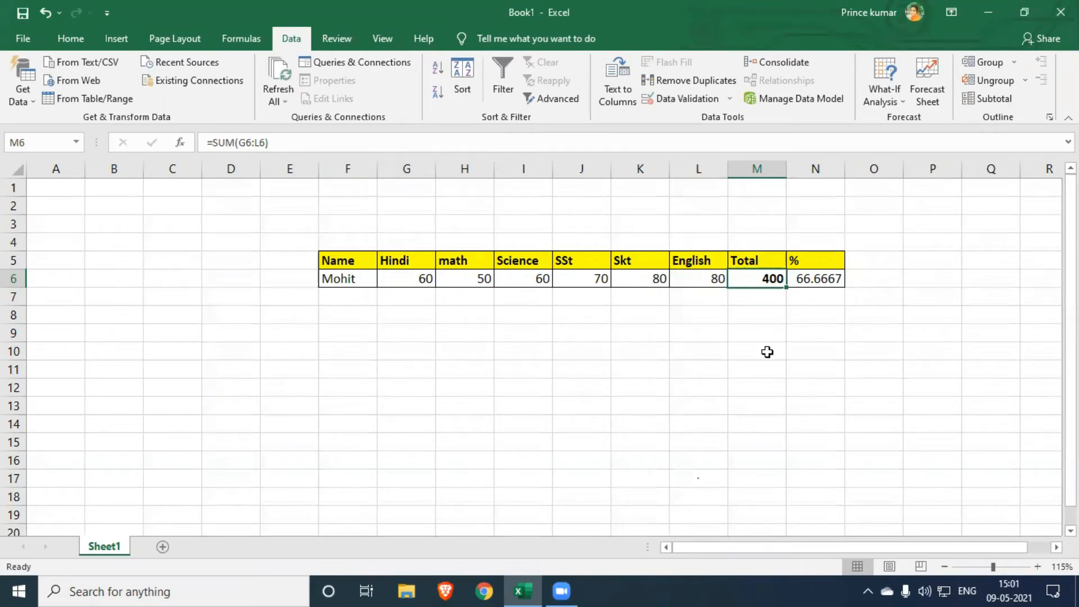
# - Clear the Science mark in I6 and check how the percentage in N6 responds
pyautogui.click(812, 279)
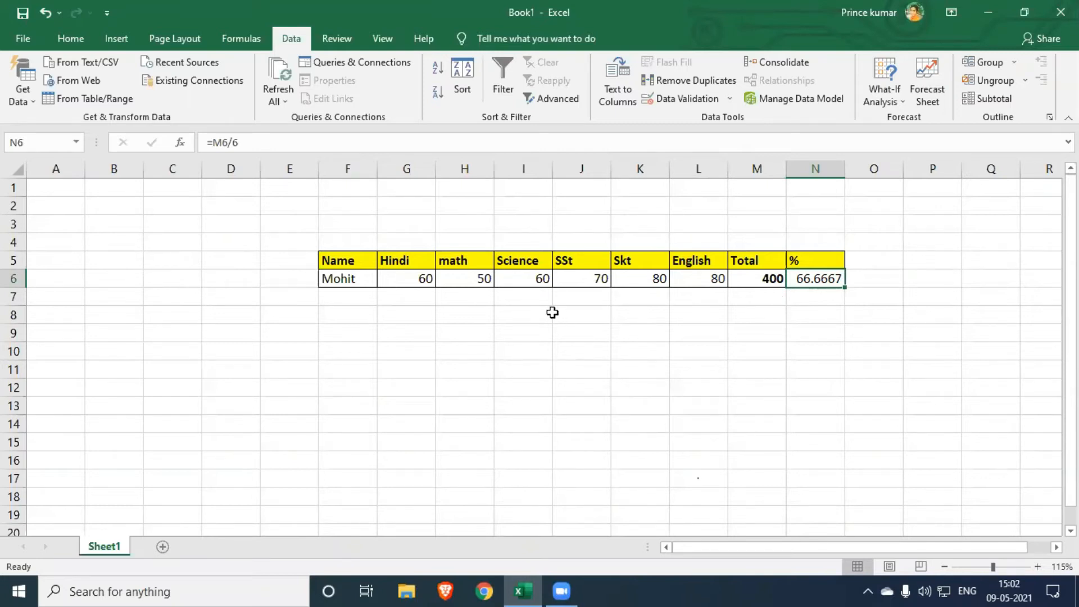
pyautogui.click(537, 282)
pyautogui.press('Delete')
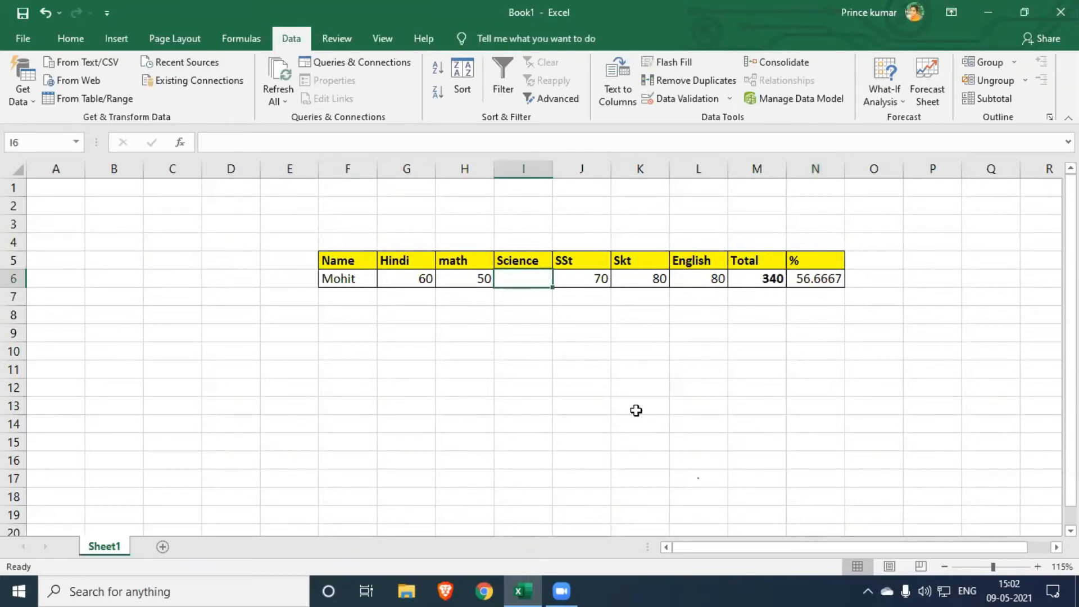
pyautogui.click(833, 279)
pyautogui.click(648, 387)
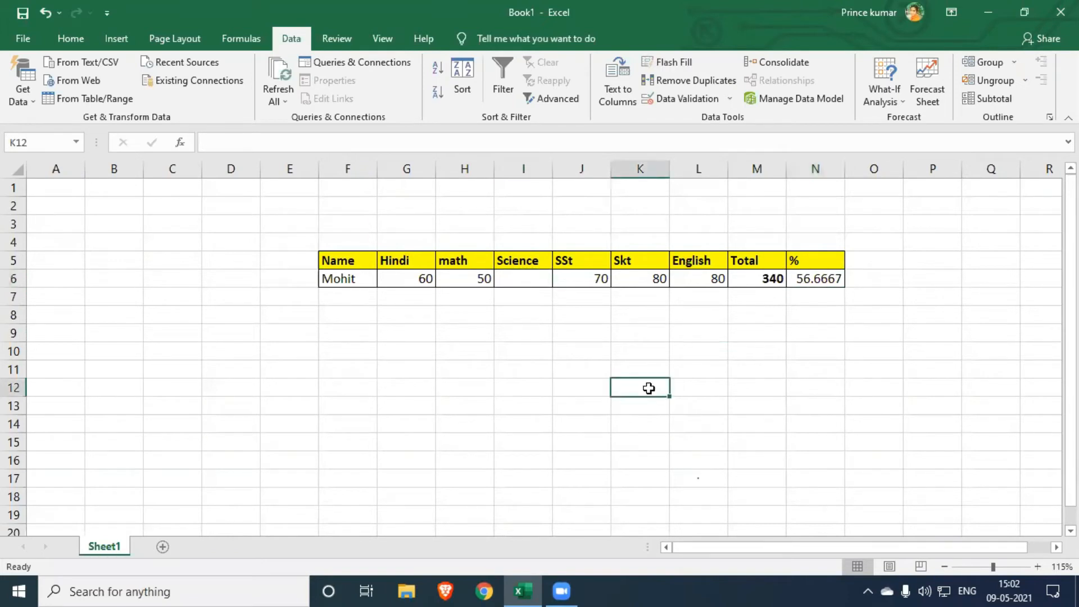
pyautogui.click(537, 283)
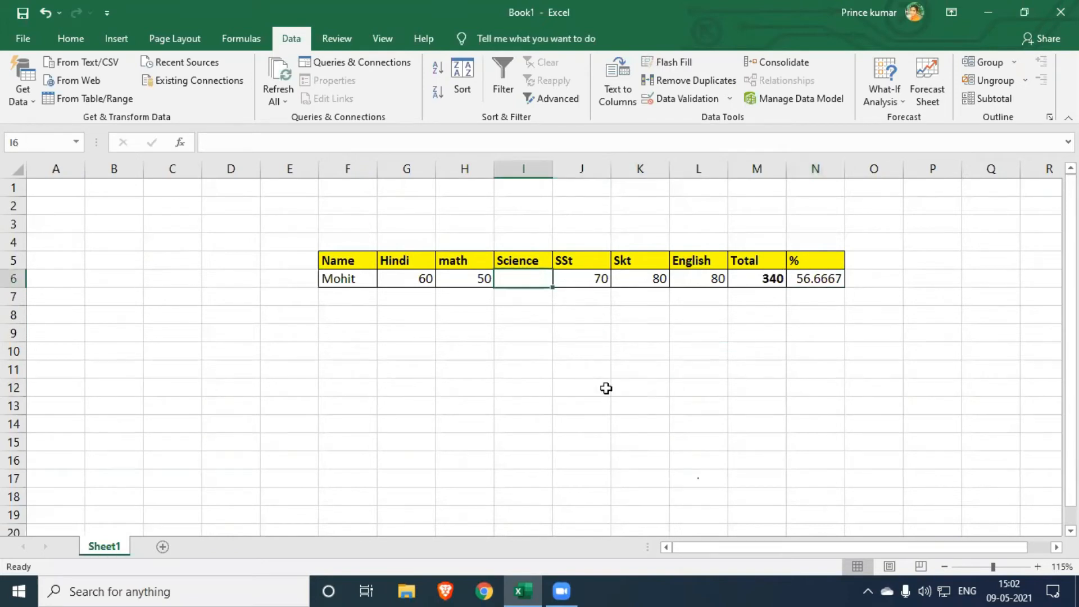
# - Run Goal Seek to bring the percentage in N6 to 80 by changing the empty Science mark in I6, and accept the solution
pyautogui.click(821, 281)
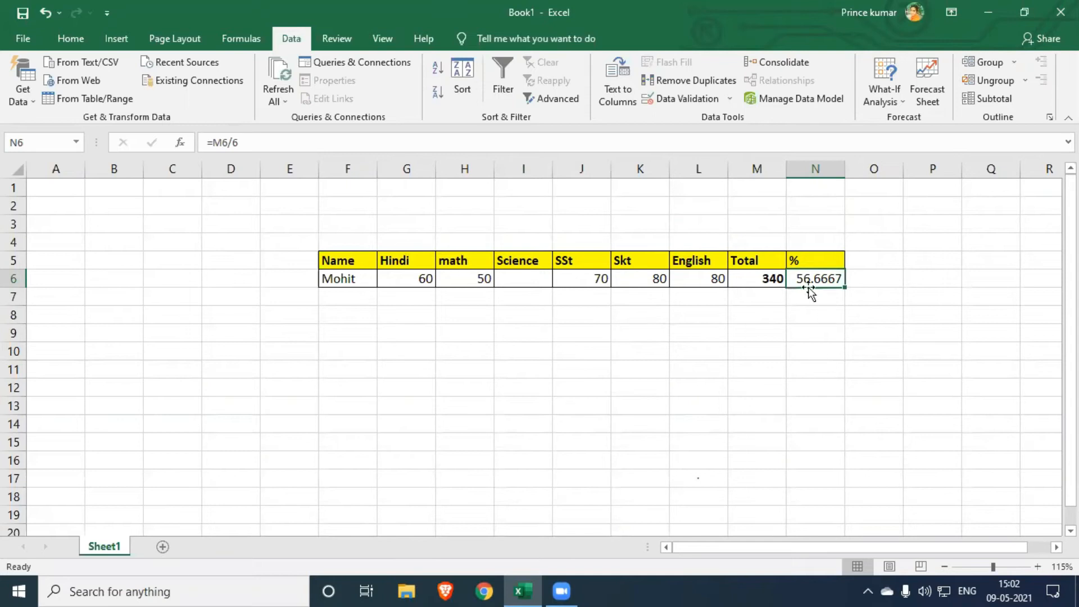
pyautogui.click(883, 97)
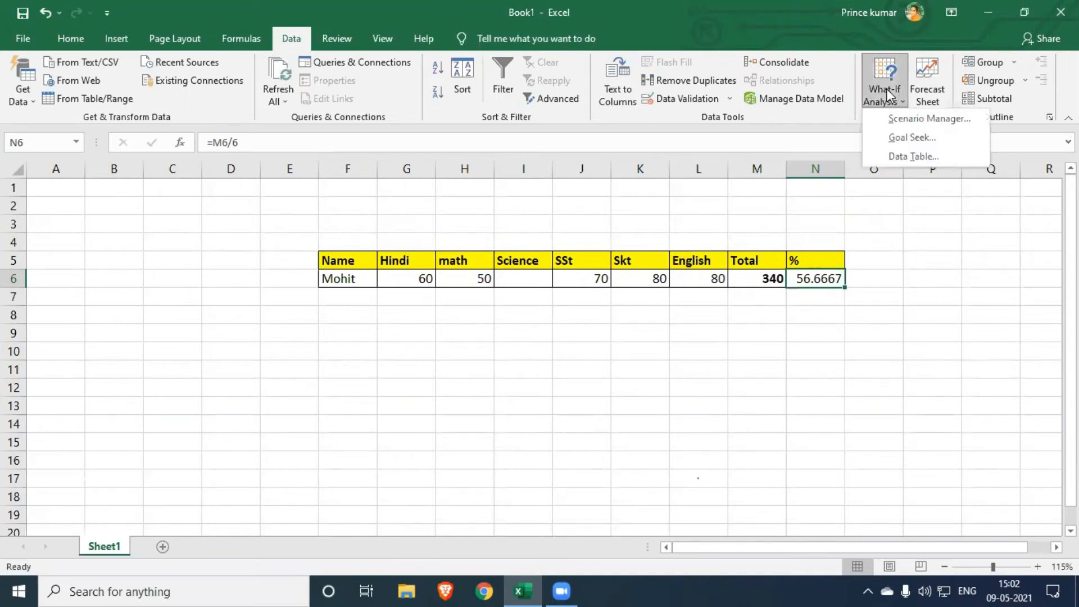
pyautogui.click(914, 136)
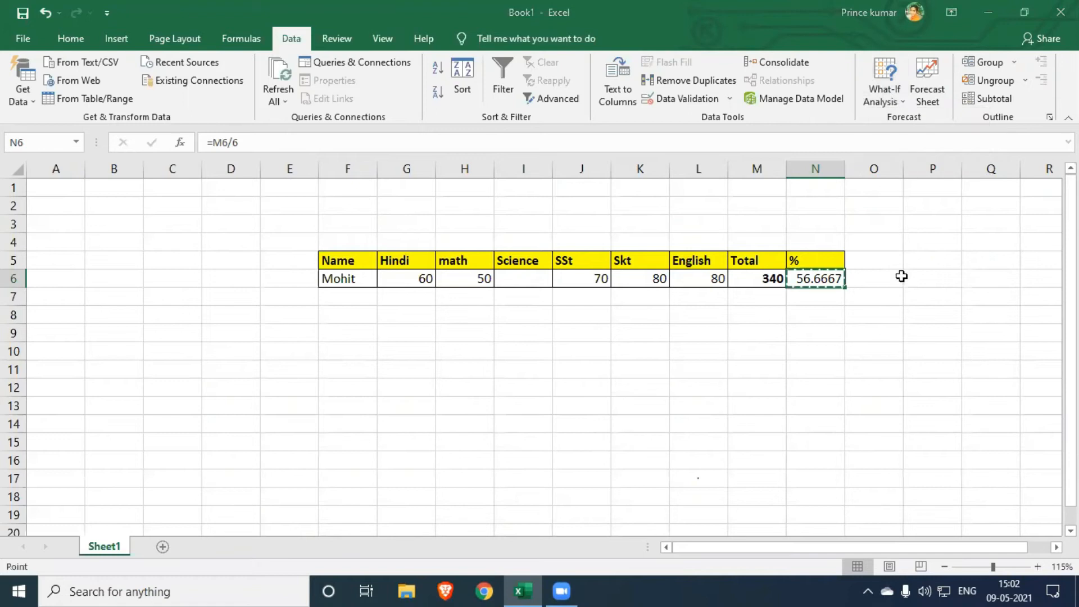
pyautogui.click(551, 385)
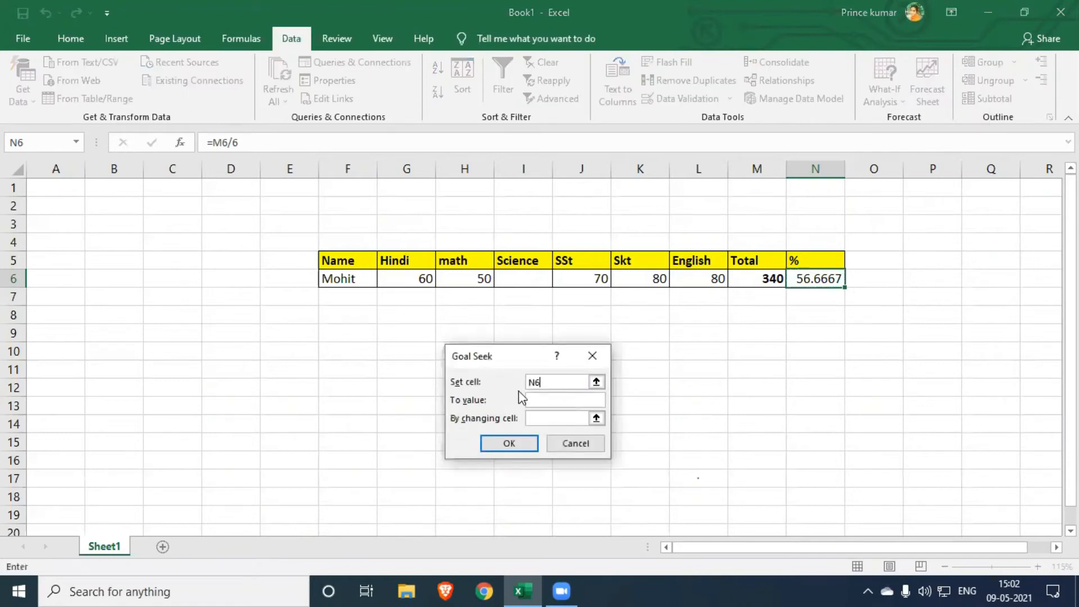
pyautogui.click(815, 278)
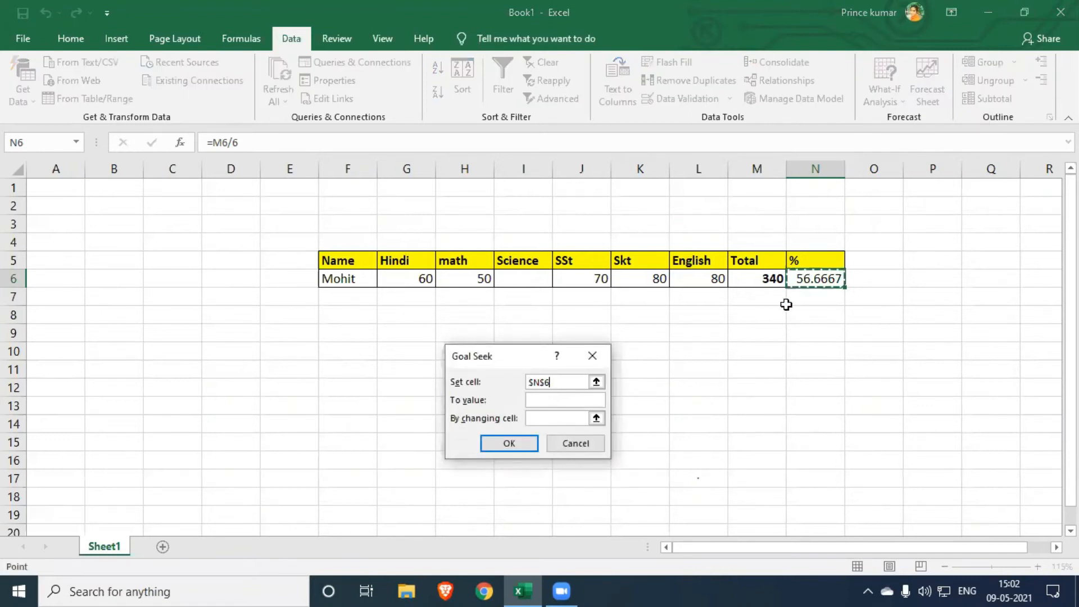
pyautogui.click(567, 401)
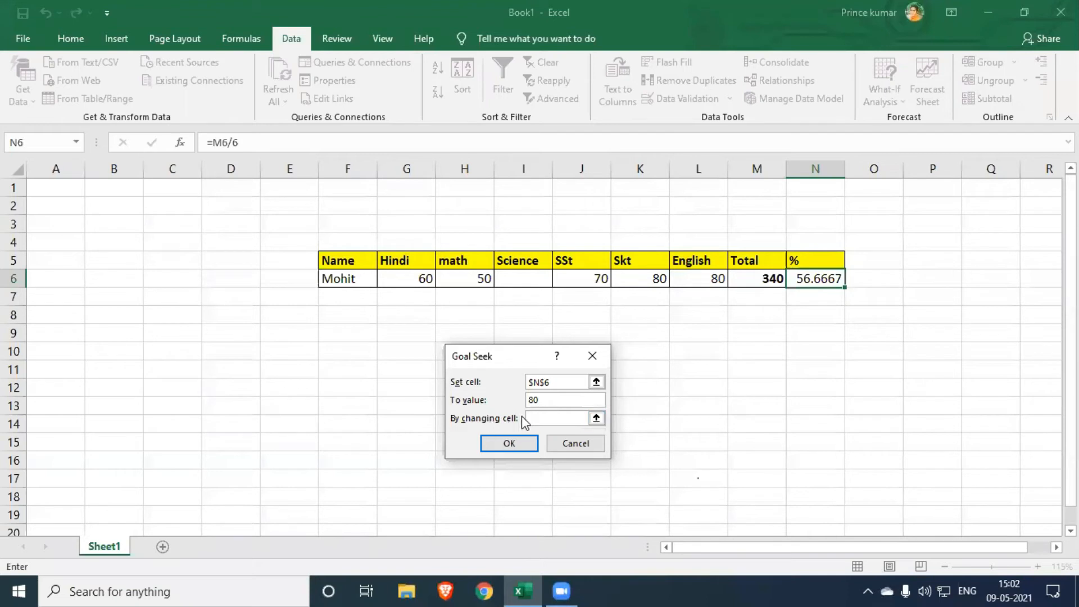
pyautogui.click(525, 277)
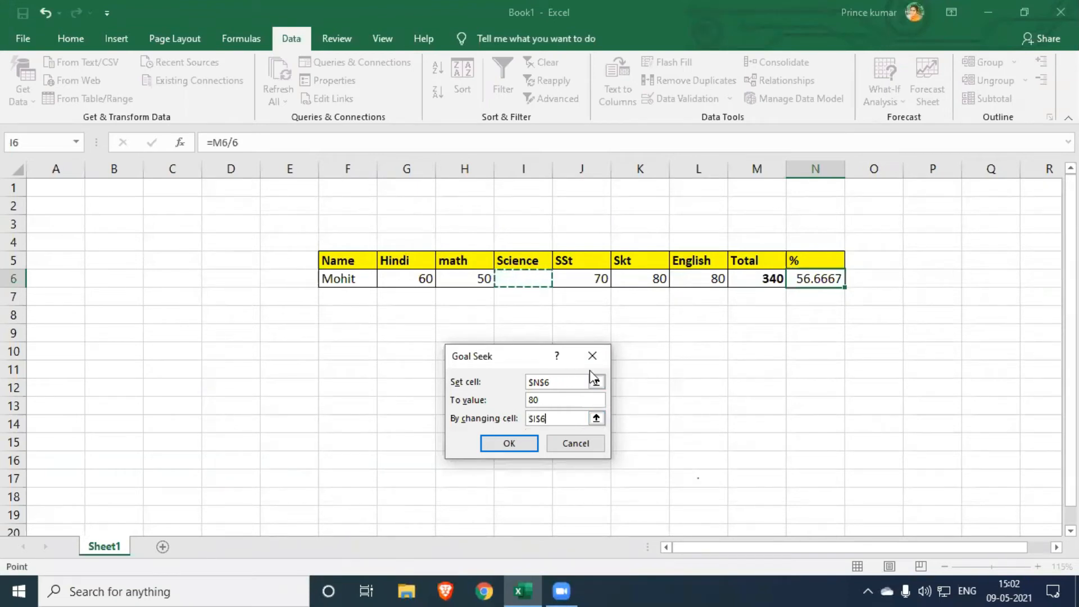
pyautogui.click(509, 443)
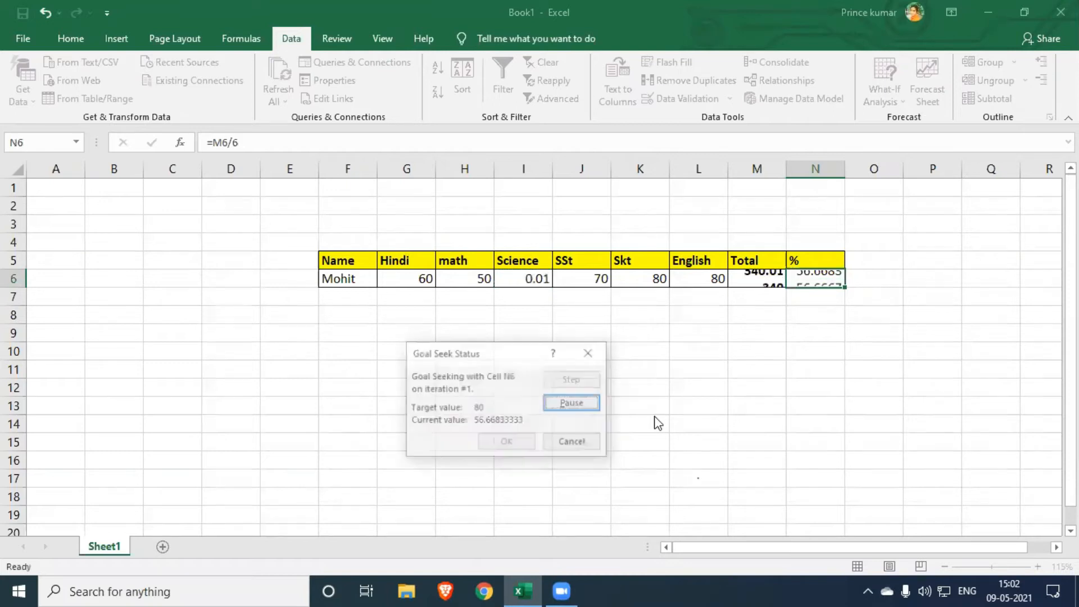
pyautogui.click(508, 443)
pyautogui.click(527, 279)
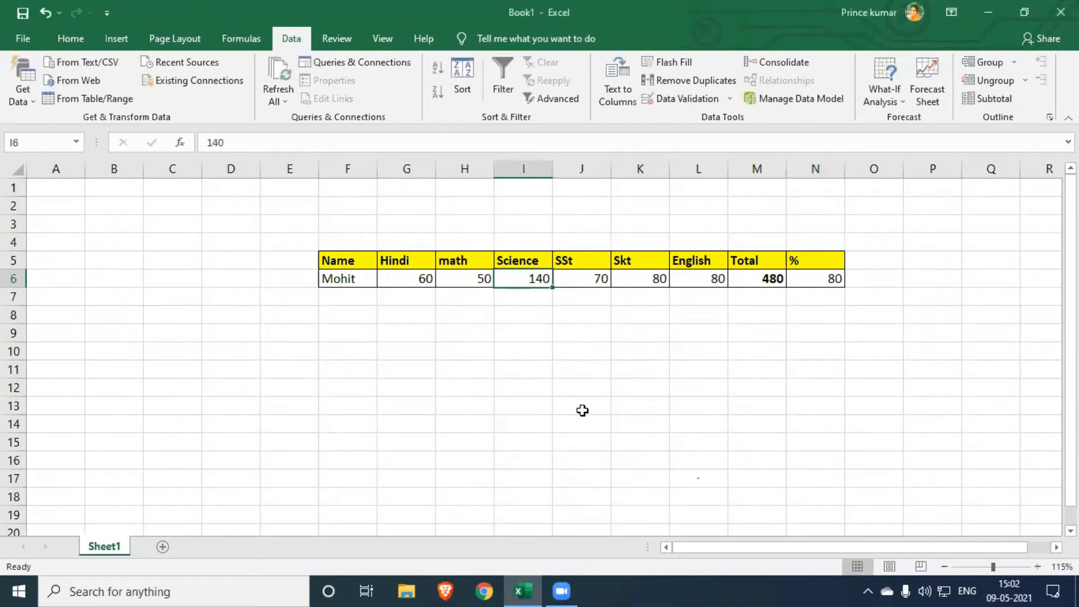
pyautogui.click(819, 278)
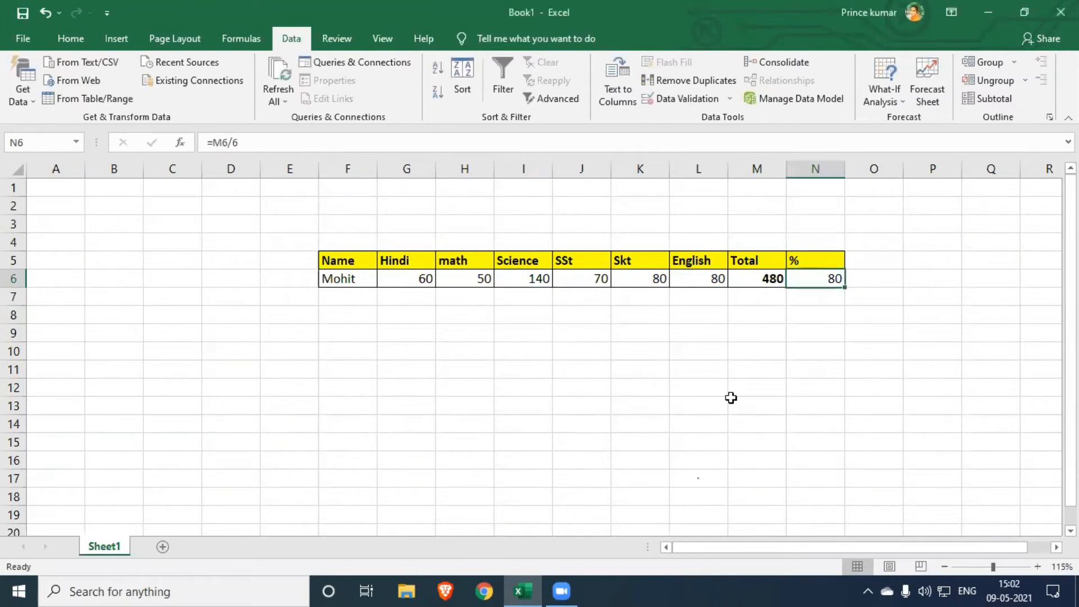
# - Undo the last Goal Seek result, enter 90 as the Science mark in I6 and check the percentage in N6
pyautogui.click(525, 281)
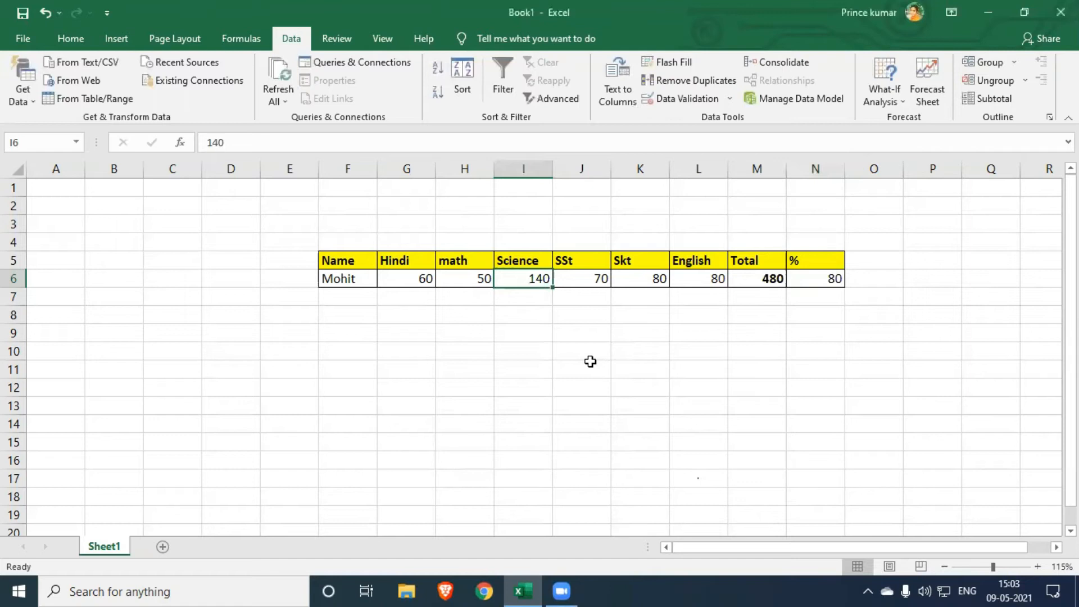
pyautogui.hotkey('ctrl', 'z')
pyautogui.click(542, 282)
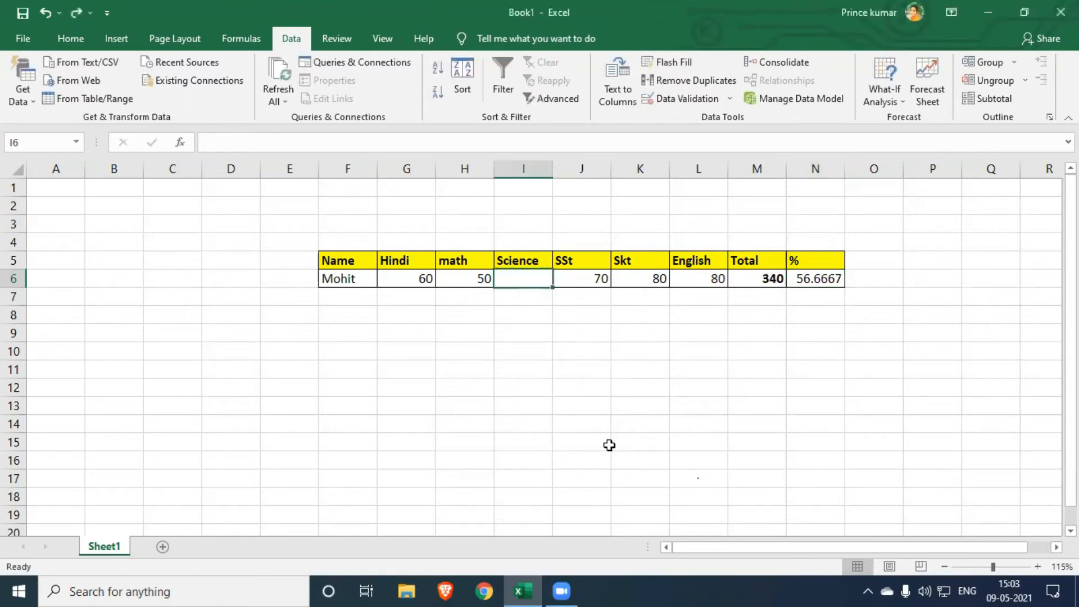
pyautogui.write('90')
pyautogui.click(532, 340)
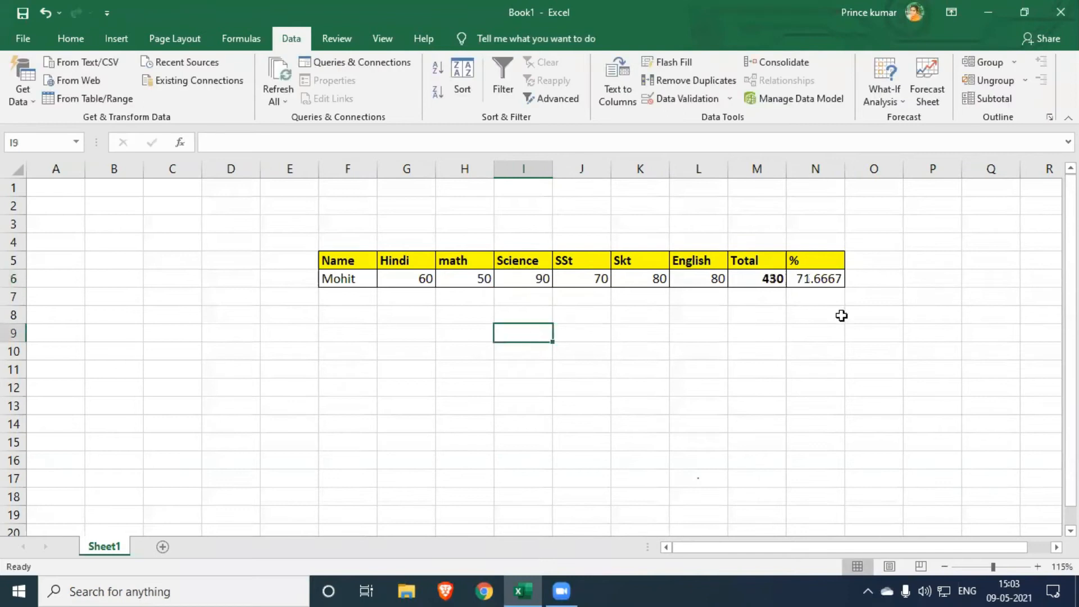
pyautogui.click(818, 272)
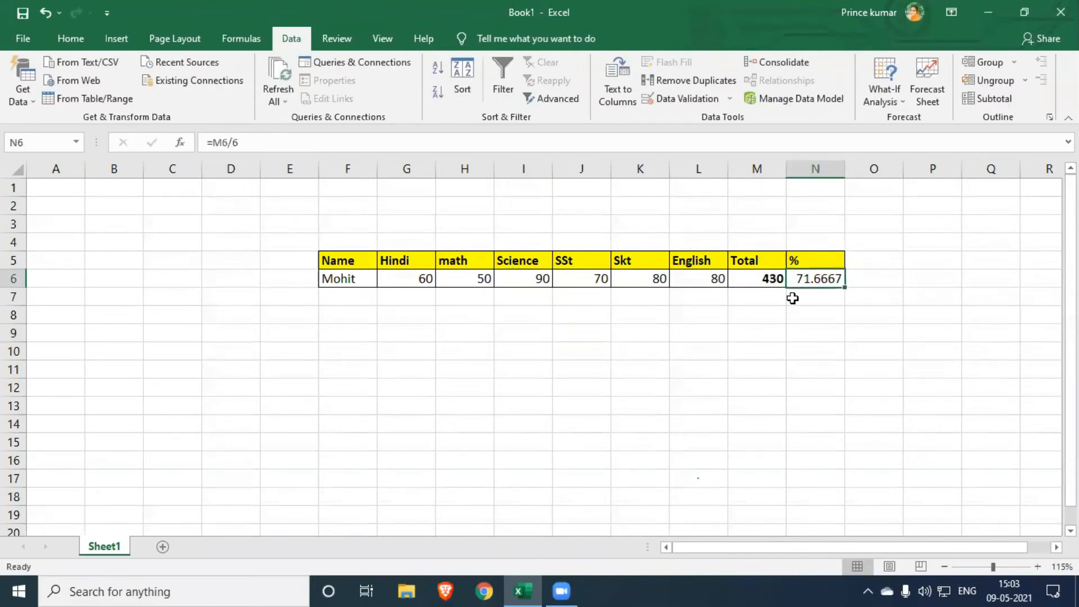
pyautogui.click(815, 350)
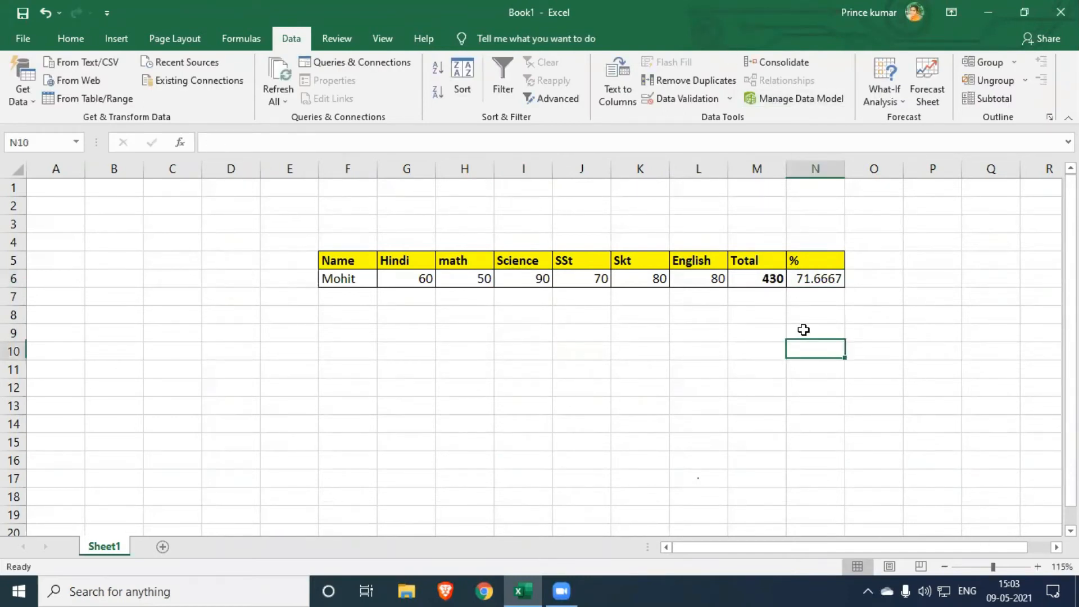
# - Run Goal Seek to bring the percentage in N6 to 80 by changing the math mark in H6, and keep the solution
pyautogui.click(825, 279)
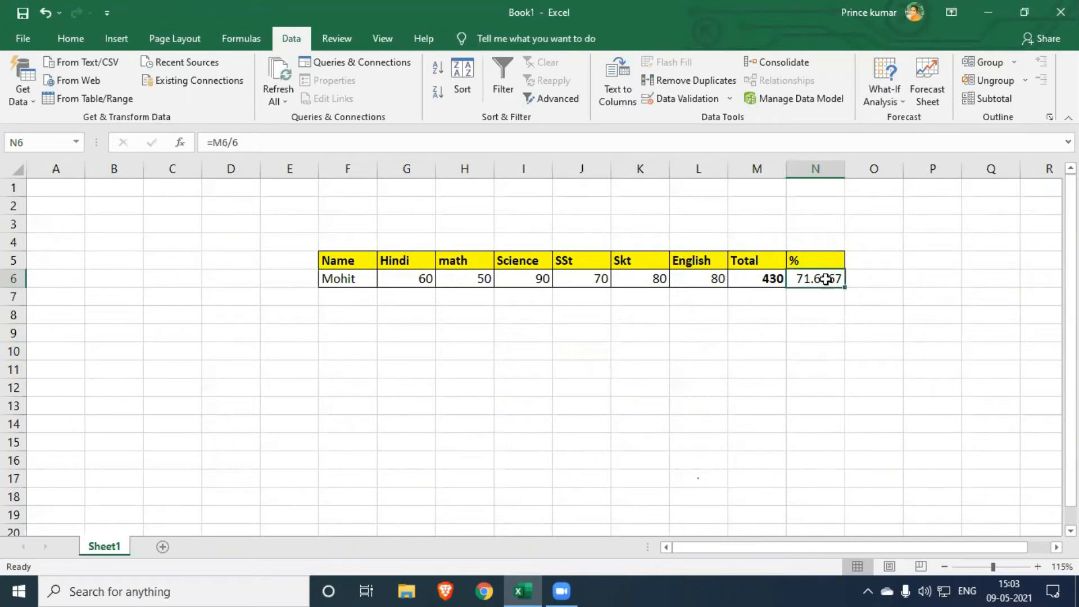
pyautogui.click(892, 104)
pyautogui.click(911, 137)
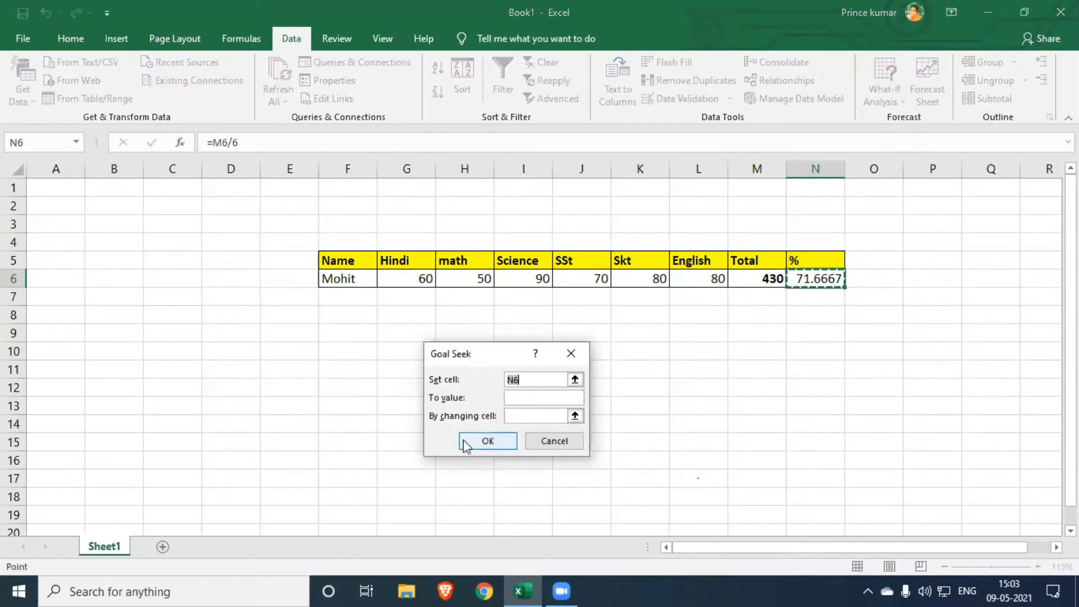
pyautogui.click(507, 380)
pyautogui.click(821, 276)
pyautogui.click(536, 398)
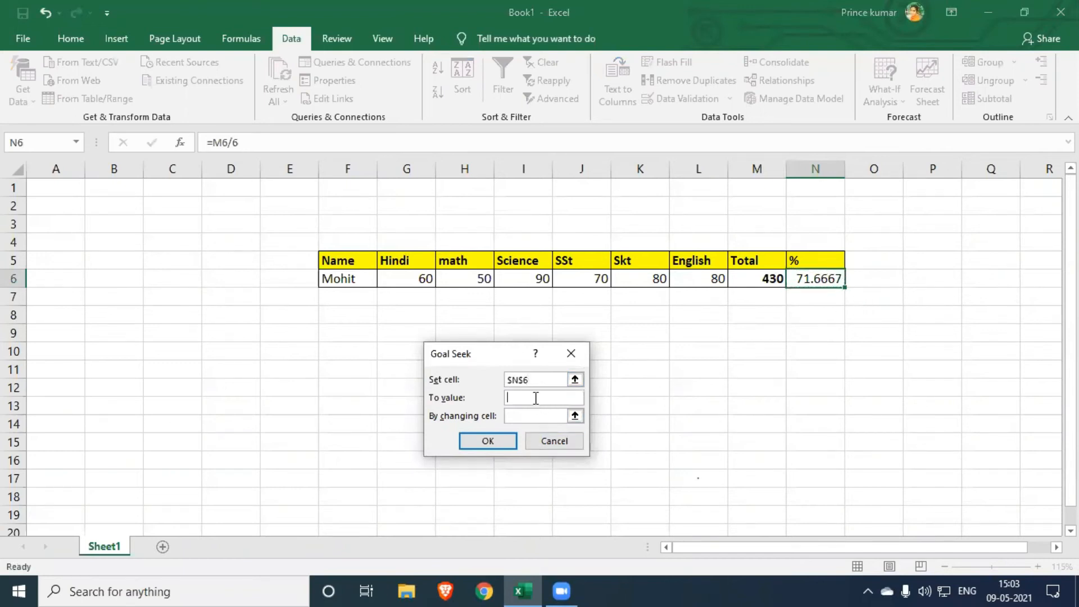
pyautogui.write('80')
pyautogui.click(537, 417)
pyautogui.click(465, 280)
pyautogui.click(487, 441)
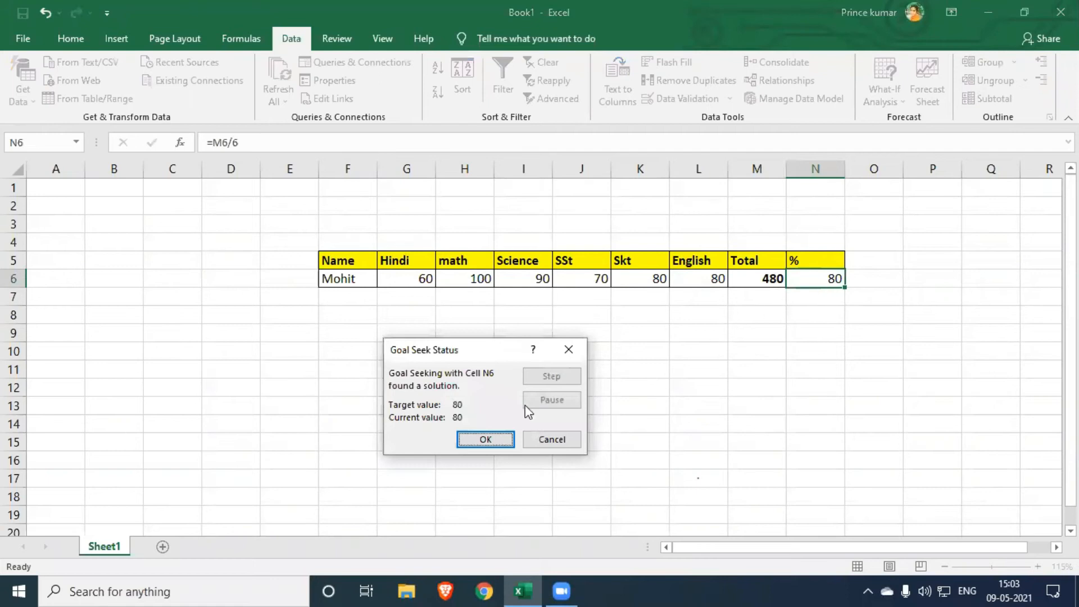
pyautogui.click(486, 439)
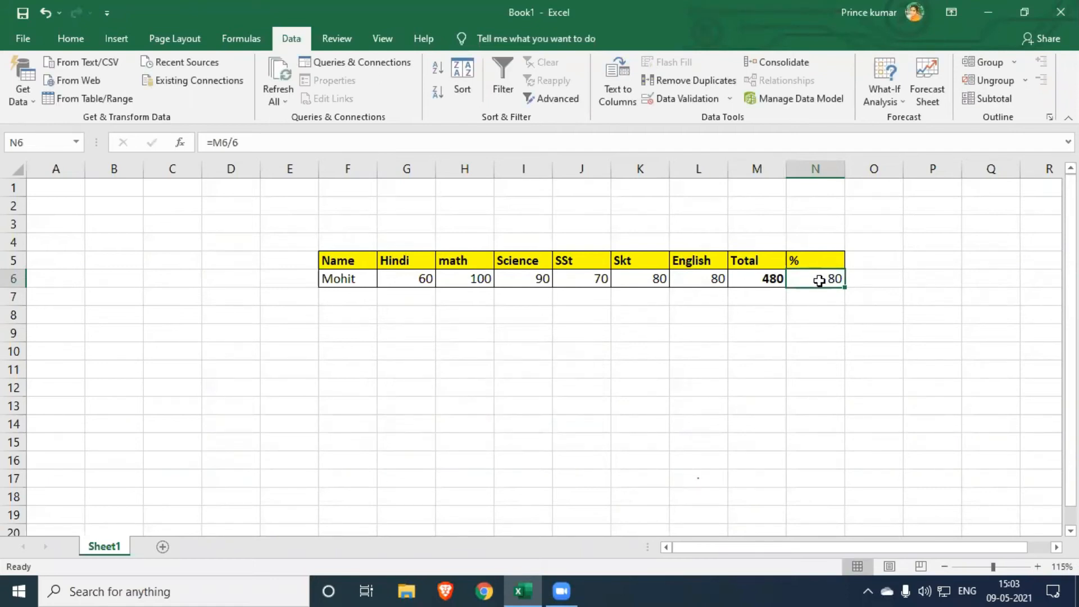
# - Examine the Units, Unit Price and Amount table on Sheet2, including the cell references in the Amount formula in G7
pyautogui.click(467, 280)
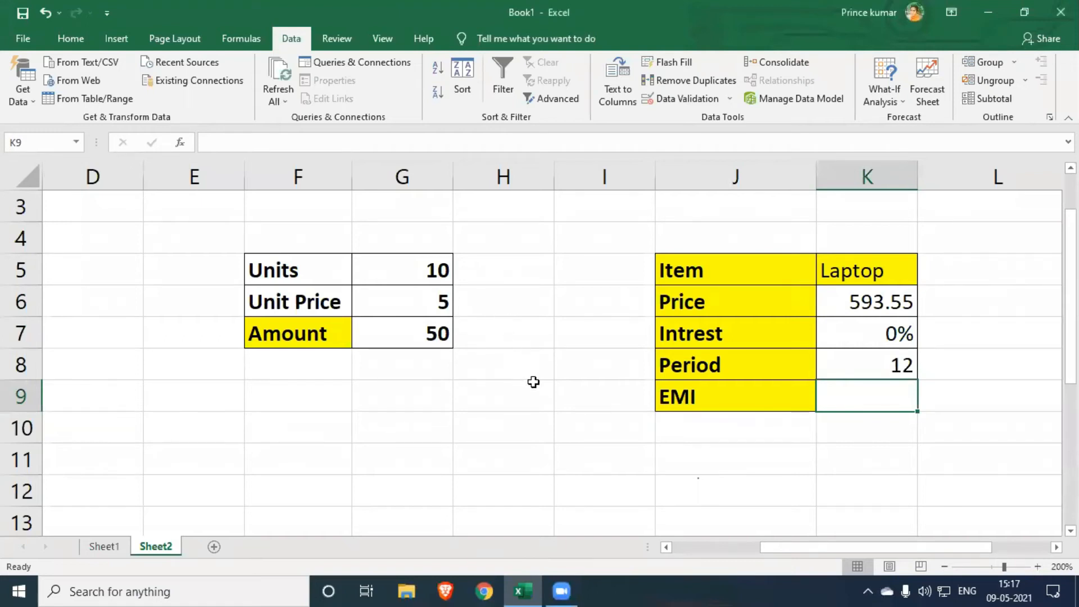
pyautogui.click(485, 384)
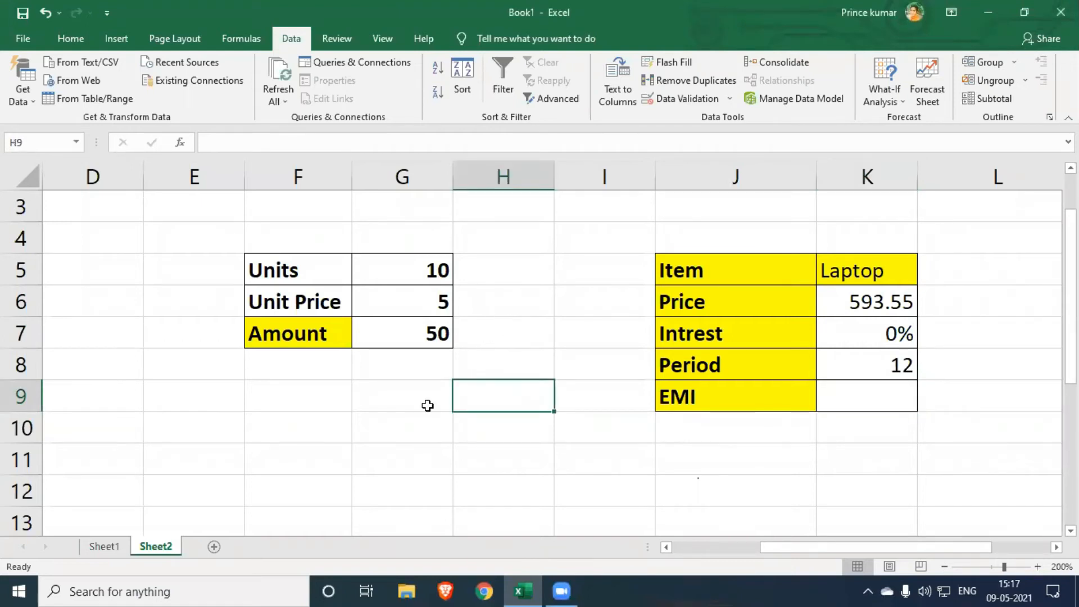
pyautogui.click(308, 279)
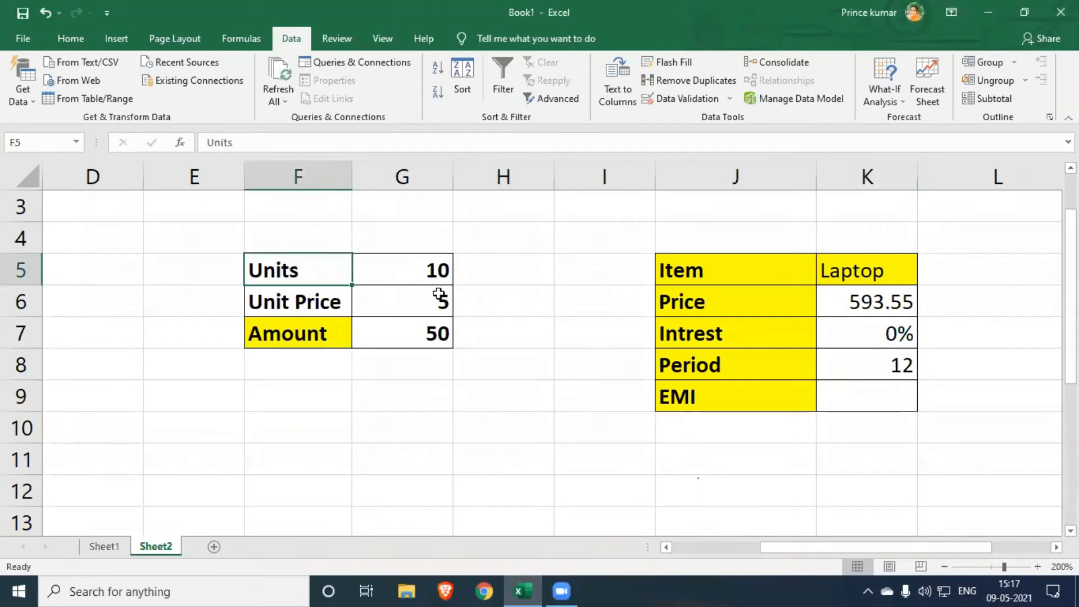
pyautogui.click(417, 270)
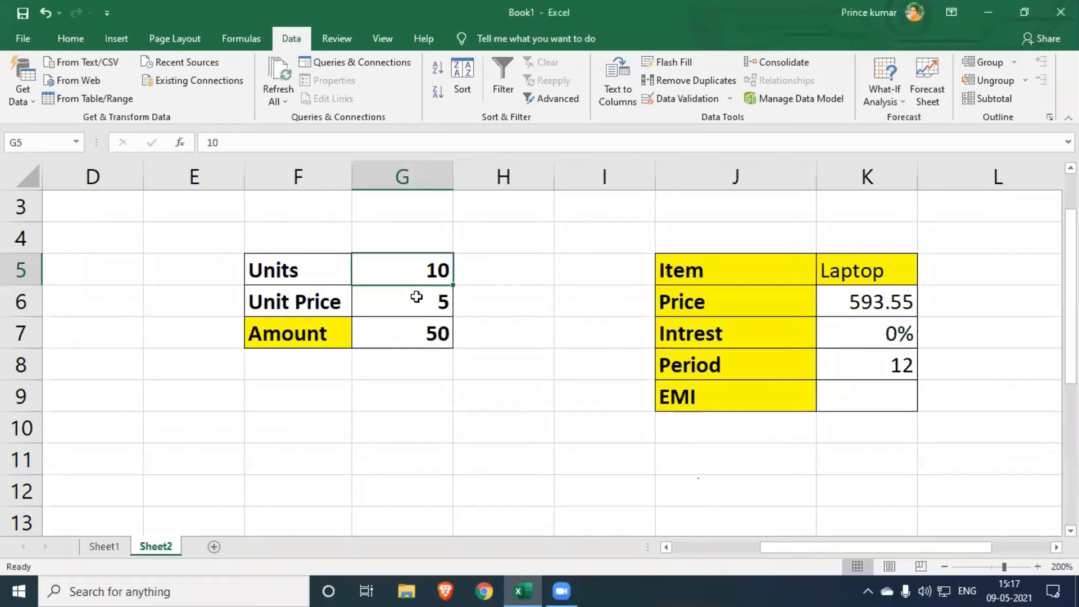
pyautogui.click(344, 304)
pyautogui.click(416, 300)
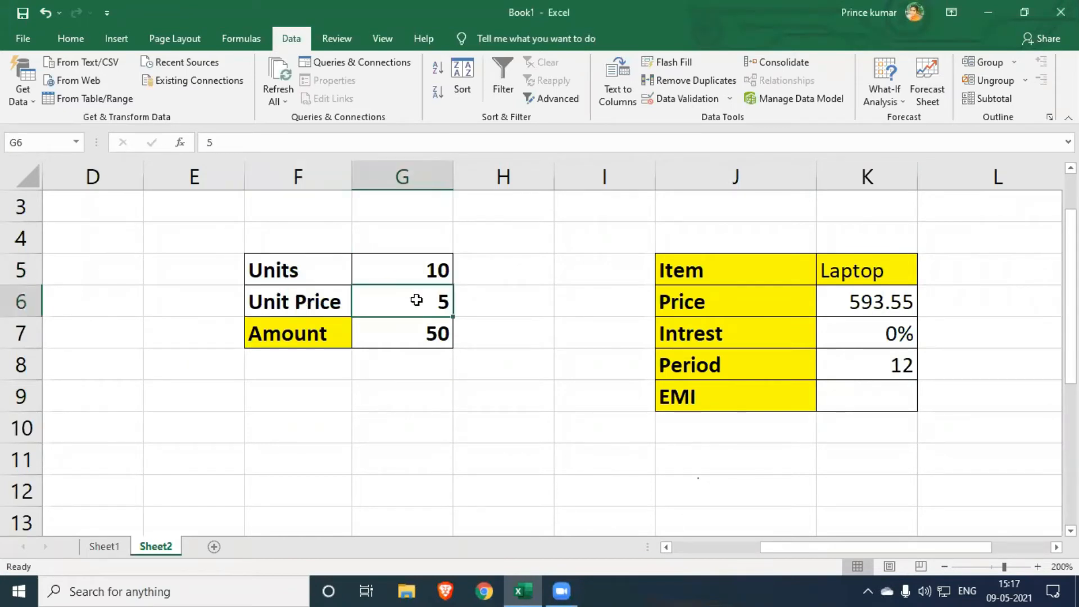
pyautogui.click(437, 333)
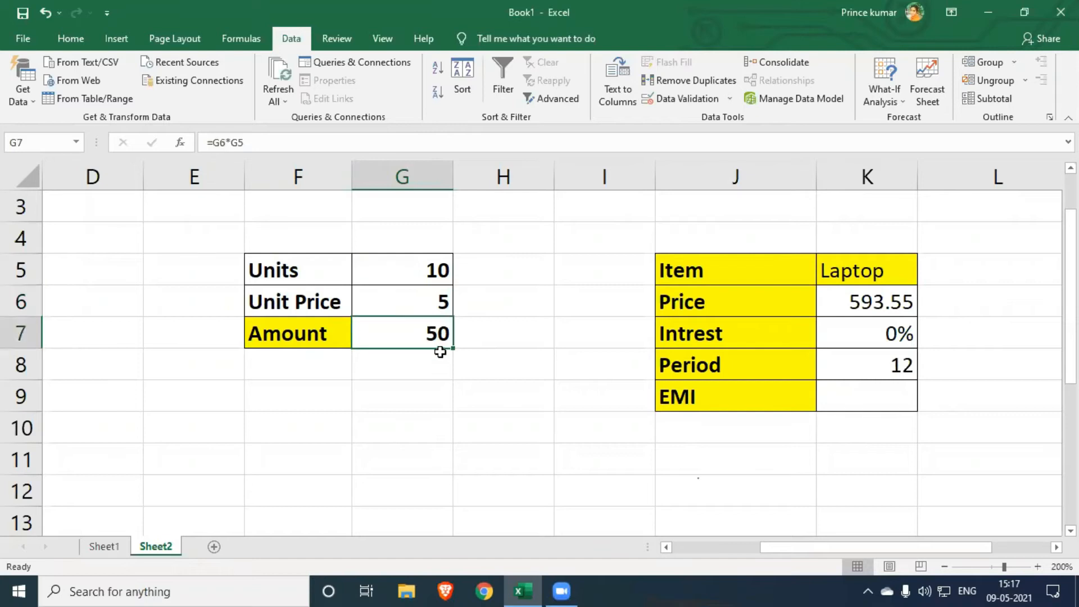
pyautogui.doubleClick(422, 337)
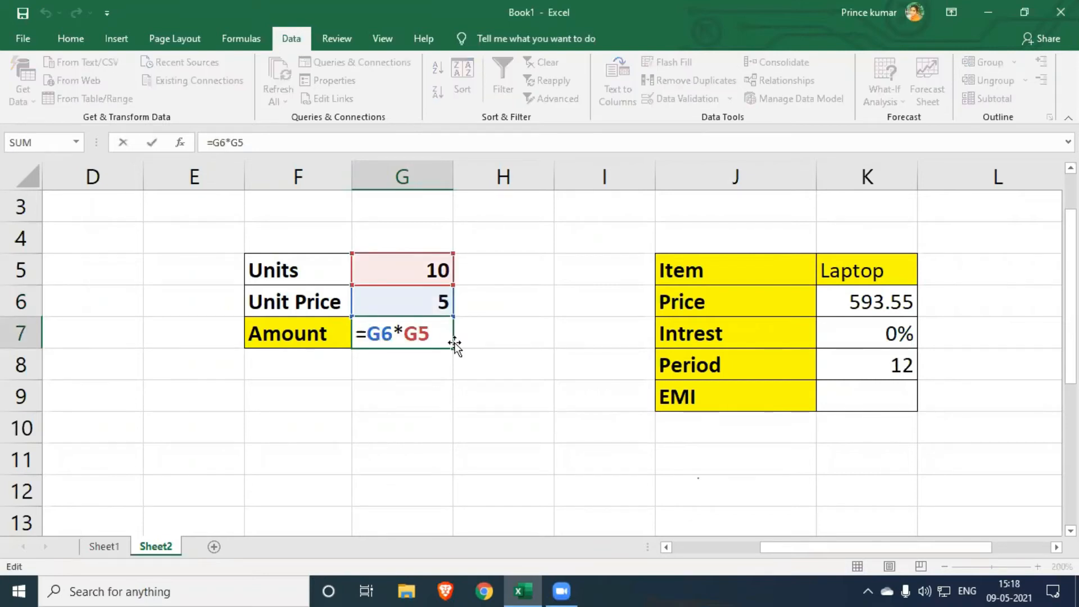
pyautogui.press('Return')
pyautogui.press('Up')
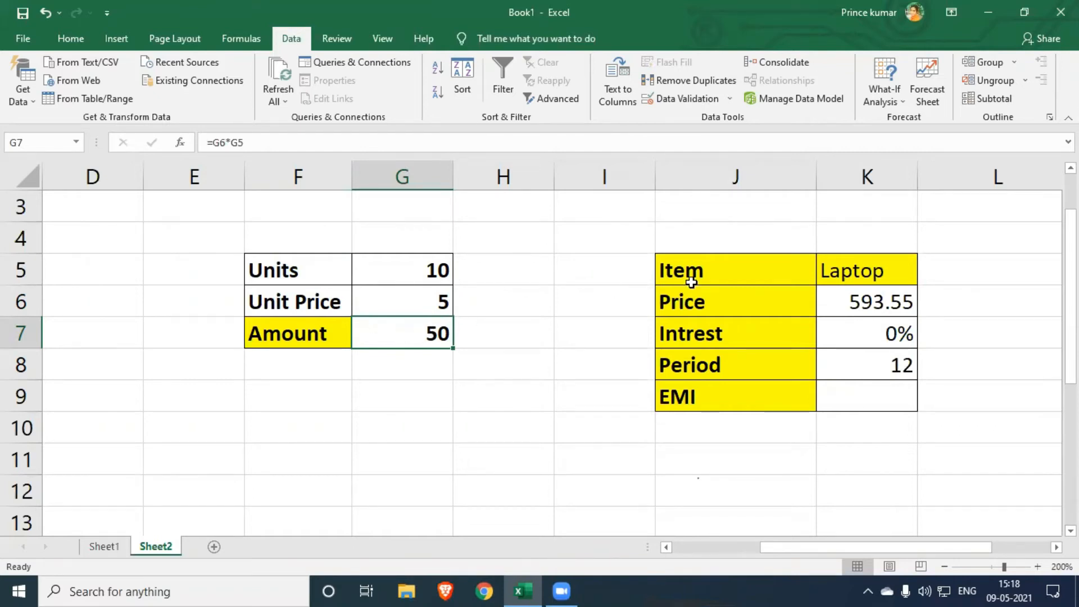
# - Run Goal Seek to bring the Amount in G7 to 100 by changing the Unit Price in G6, accept the solution and check both cells
pyautogui.click(890, 105)
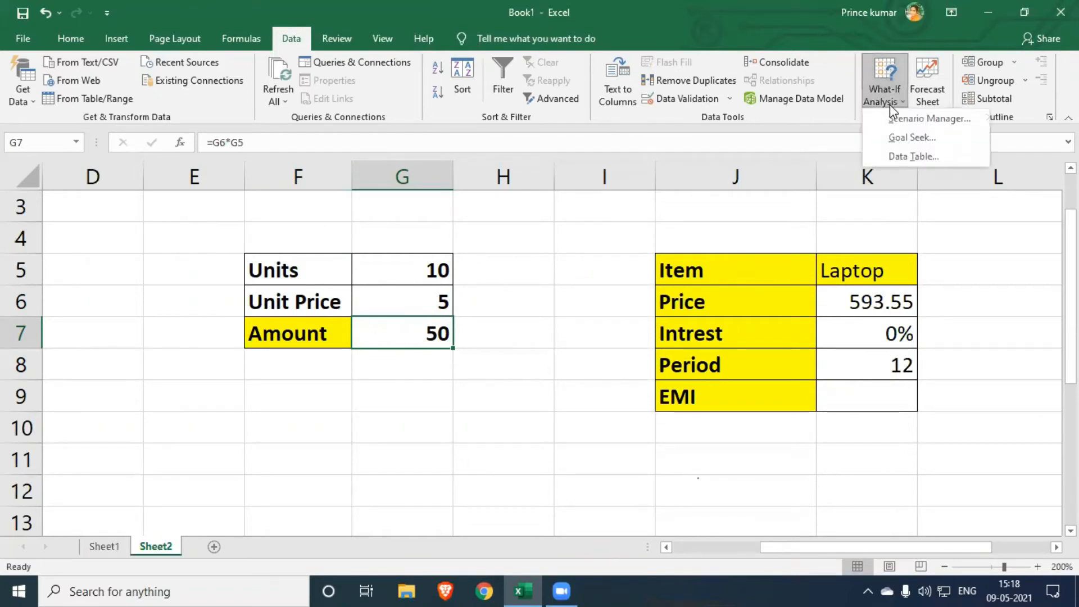
pyautogui.click(906, 137)
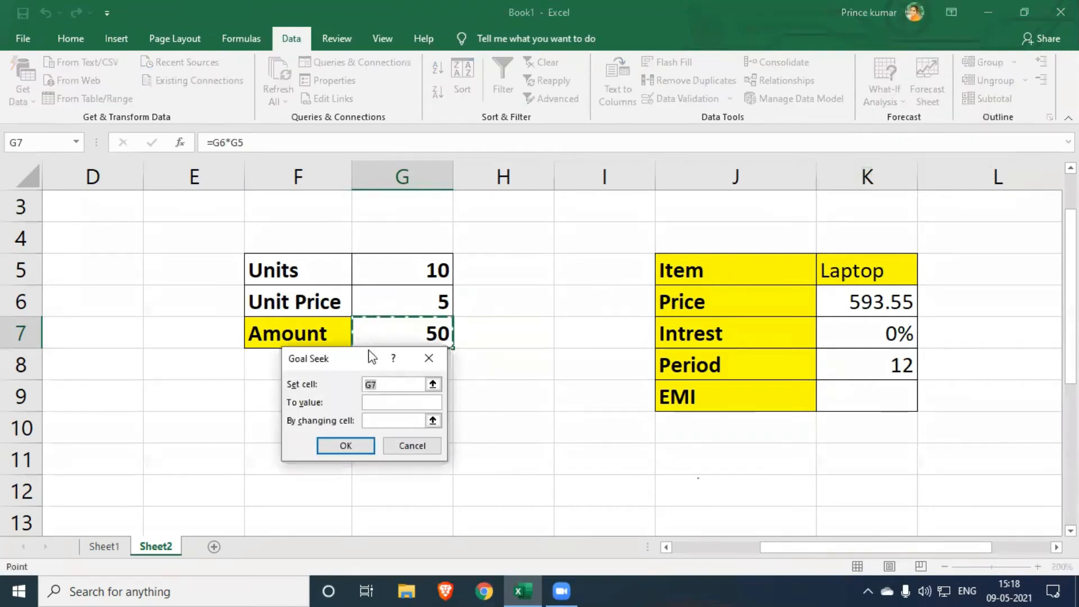
pyautogui.moveTo(346, 357); pyautogui.dragTo(646, 302)
pyautogui.click(683, 329)
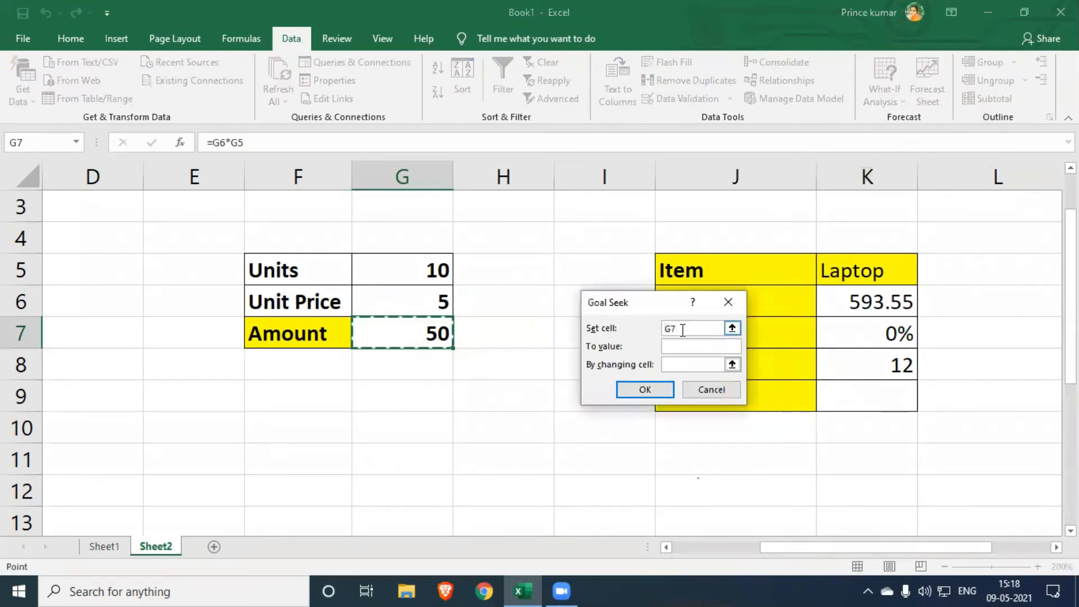
pyautogui.click(412, 334)
pyautogui.click(675, 344)
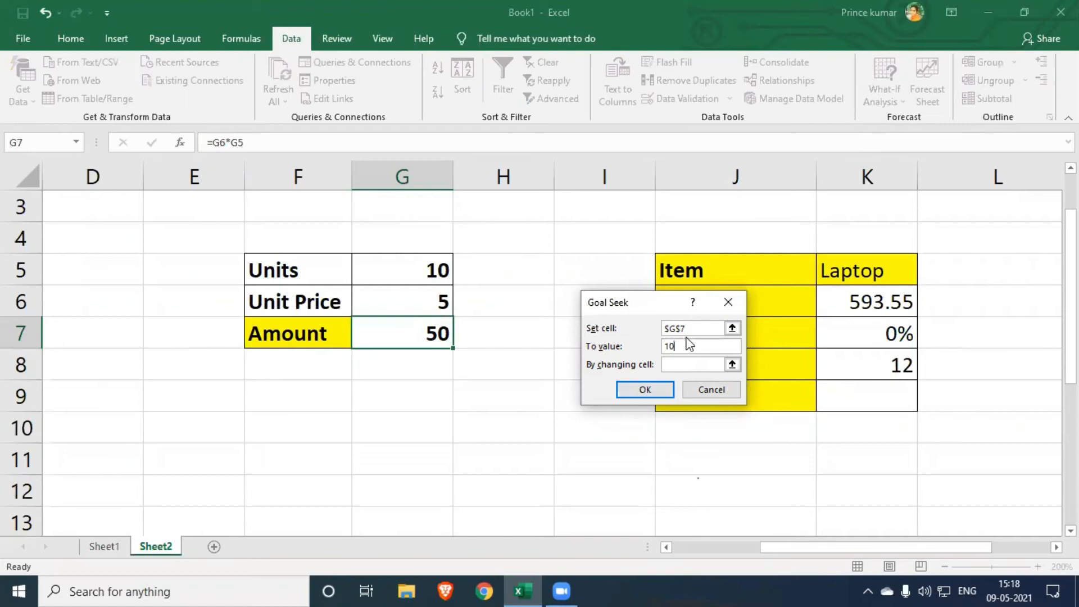
pyautogui.click(680, 366)
pyautogui.click(427, 303)
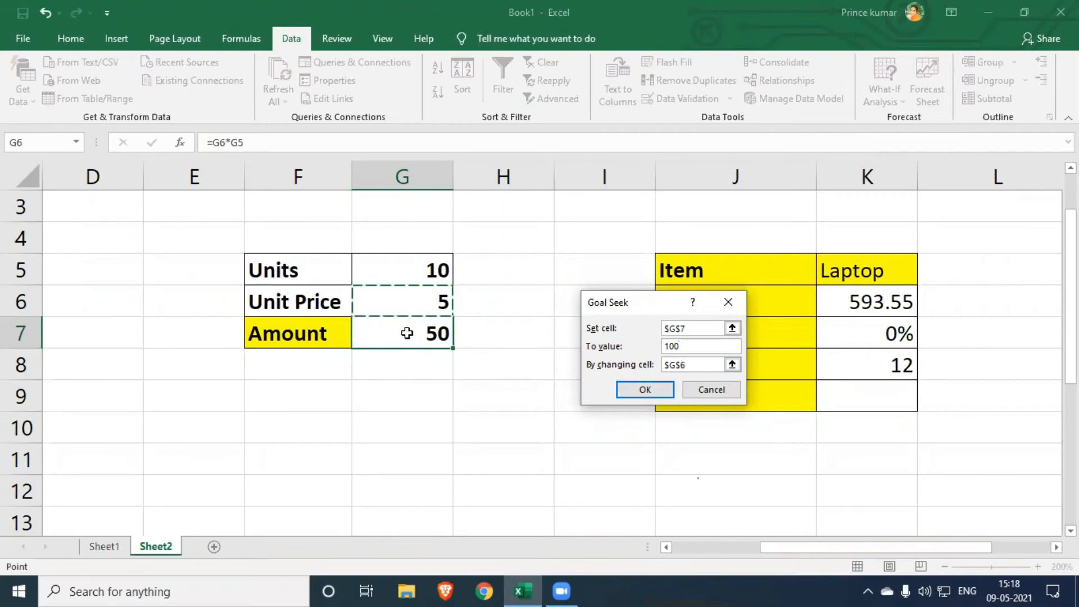
pyautogui.click(634, 391)
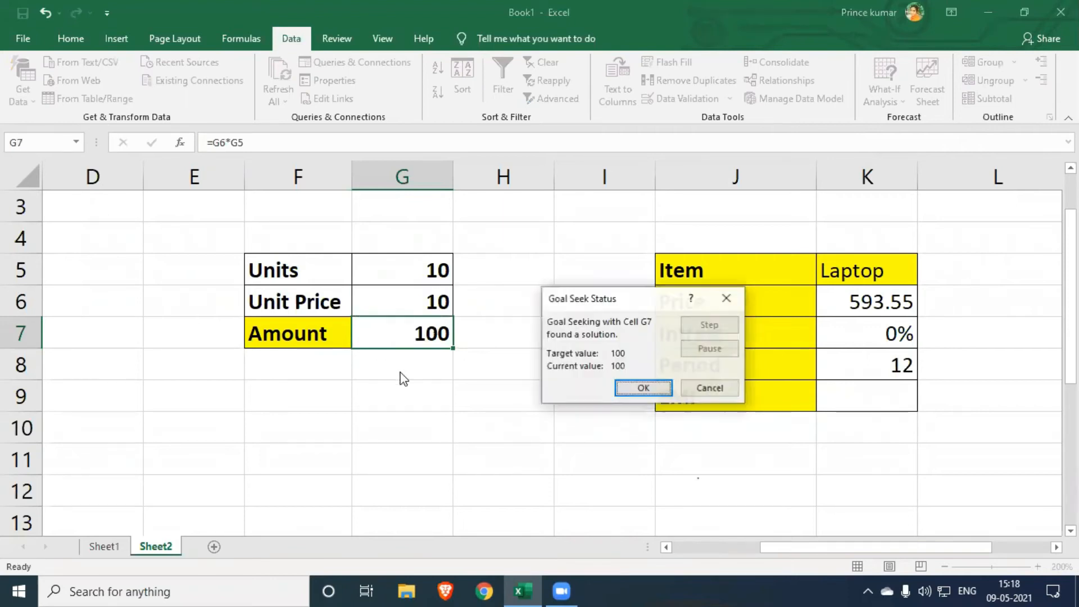
pyautogui.click(660, 389)
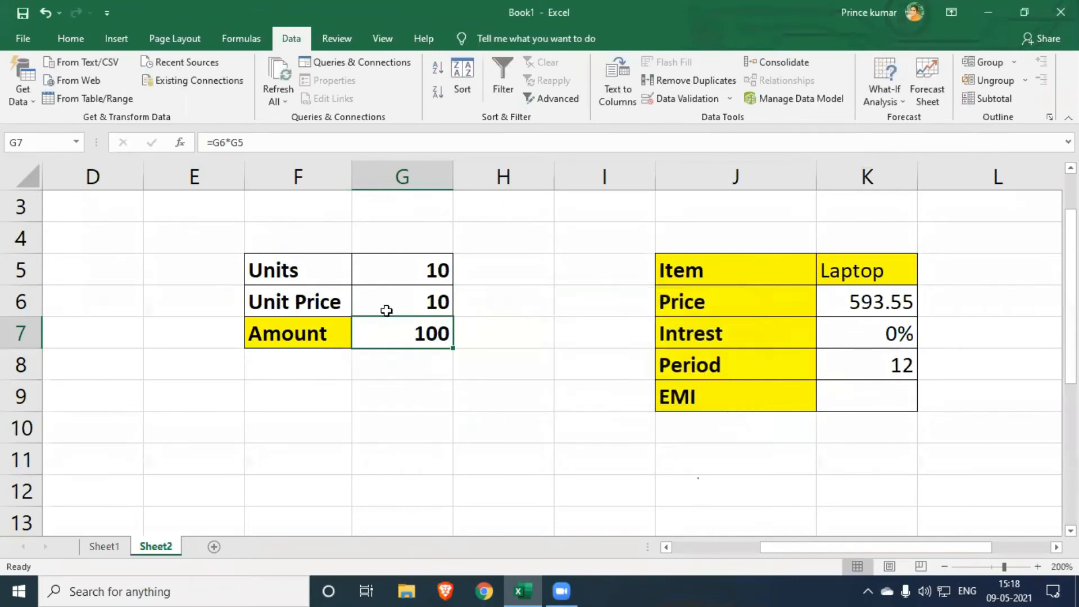
pyautogui.click(429, 301)
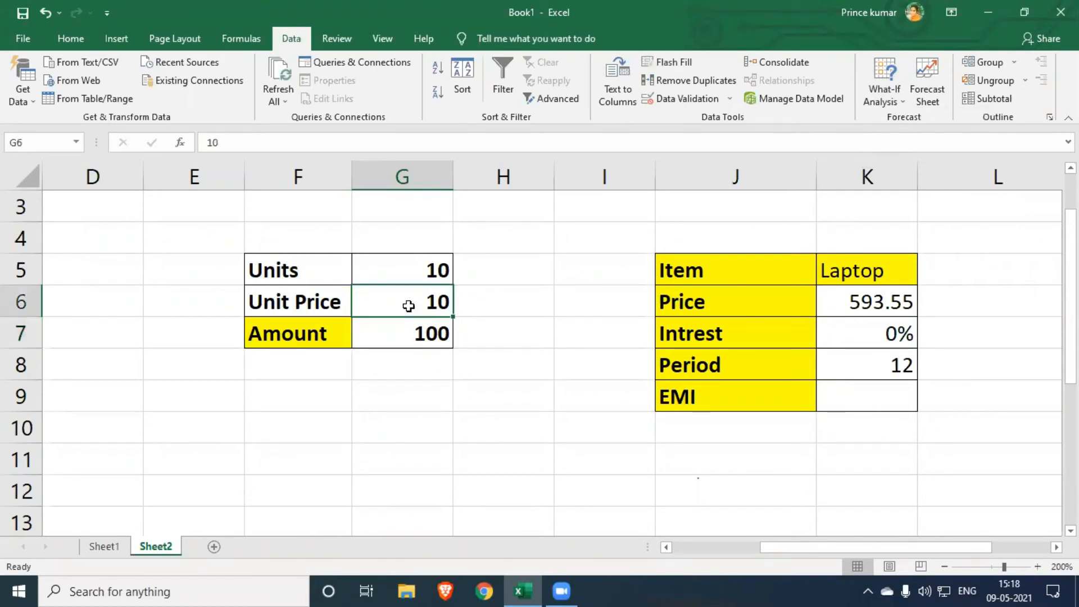
pyautogui.click(412, 332)
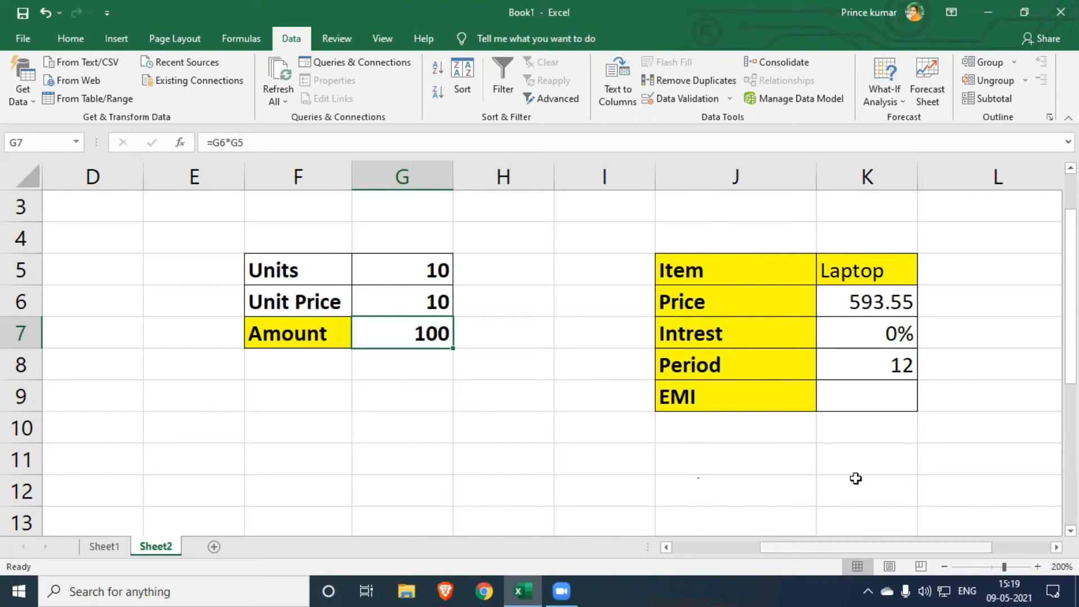
# - Set the laptop's price in K6 to 300 and check the loan period in K8
pyautogui.click(738, 261)
pyautogui.click(873, 278)
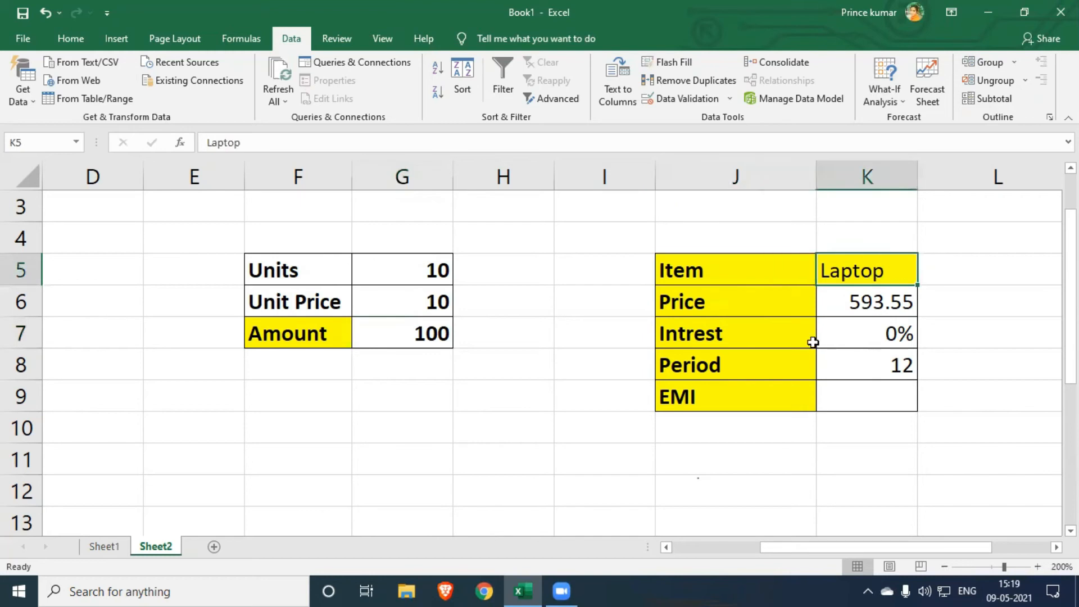
pyautogui.click(895, 310)
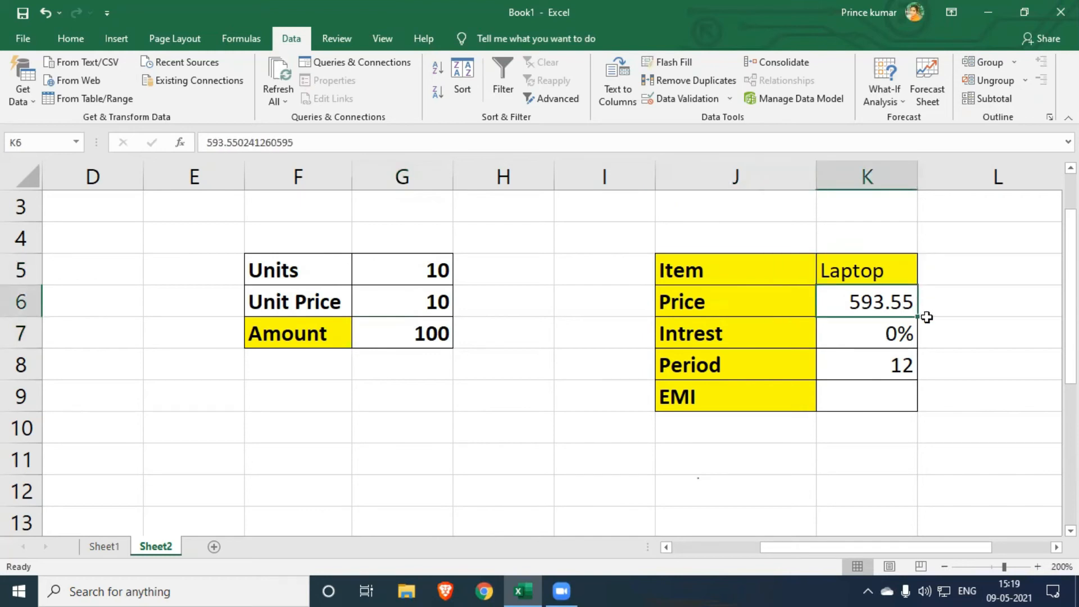
pyautogui.write('300')
pyautogui.click(915, 432)
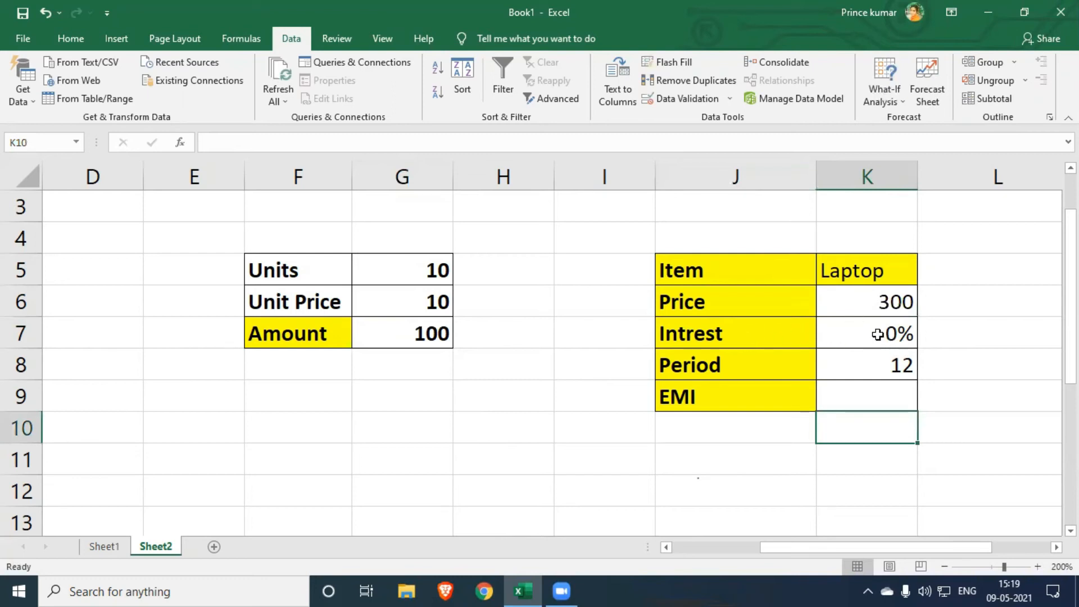
pyautogui.click(780, 361)
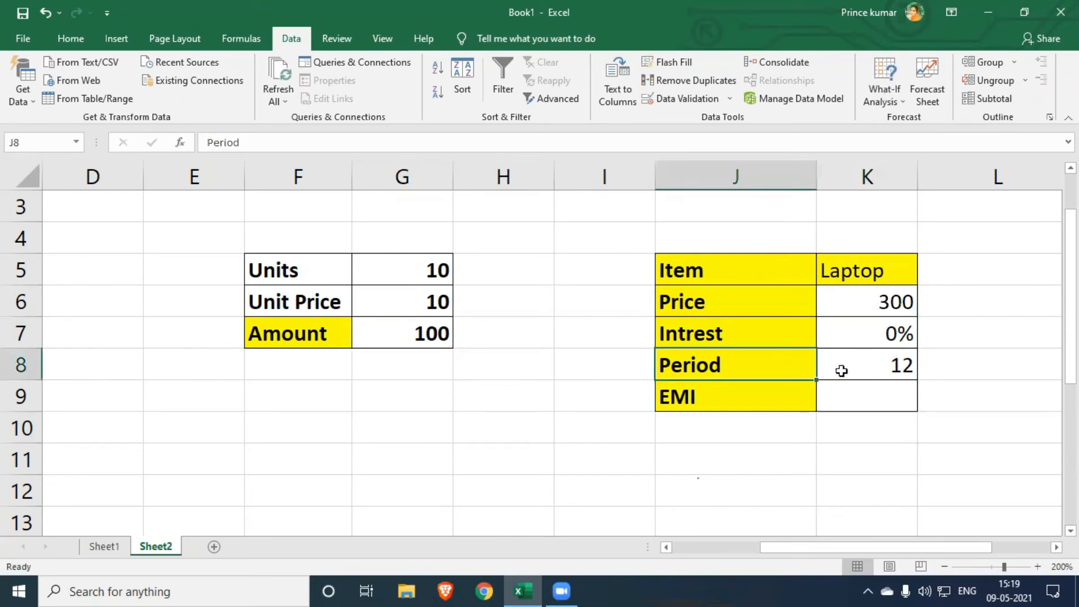
pyautogui.click(883, 370)
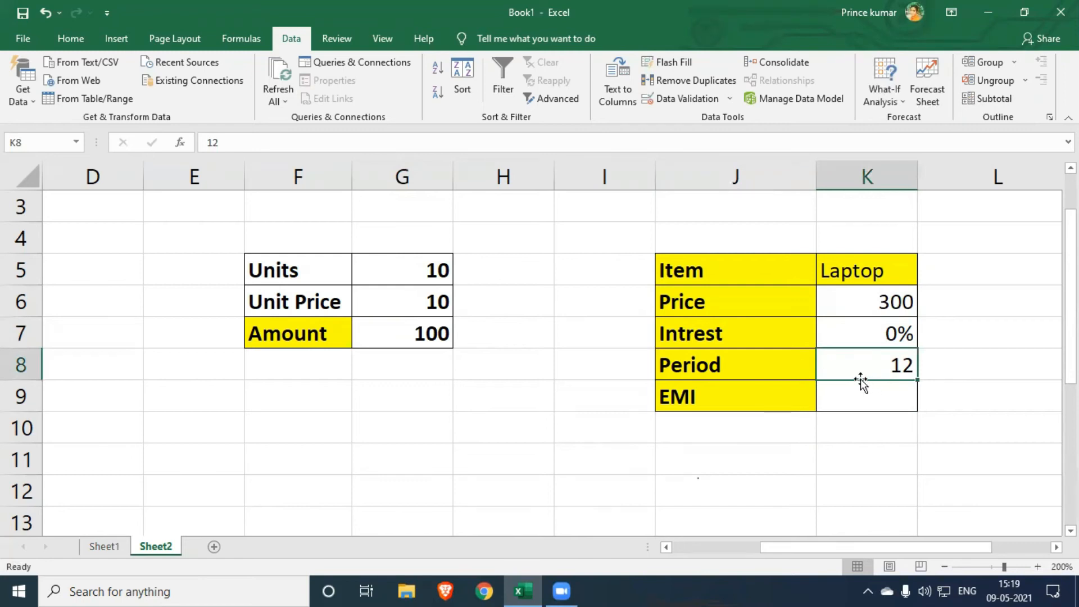
# - Calculate the laptop's EMI in K9 with the formula =PMT(K7/12,K8,K6) and check the resulting cell
pyautogui.click(856, 403)
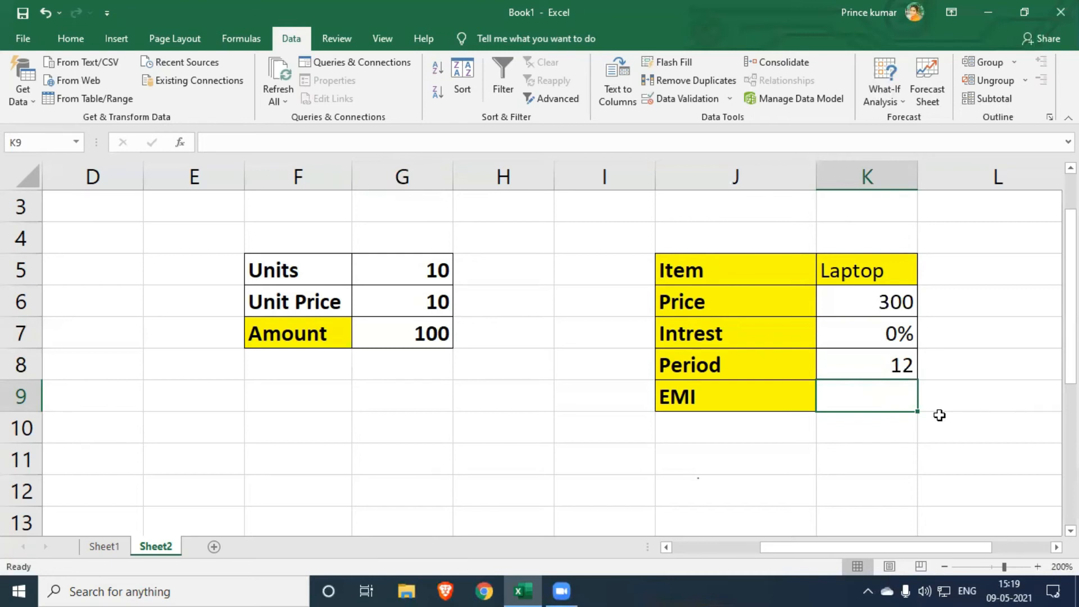
pyautogui.write('=p')
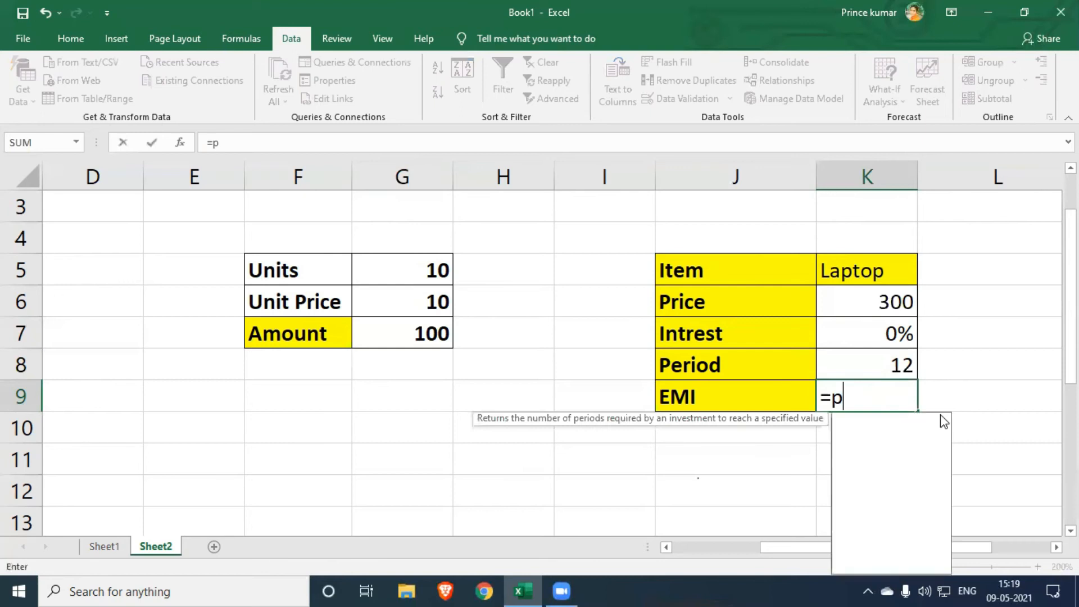
pyautogui.write('mt')
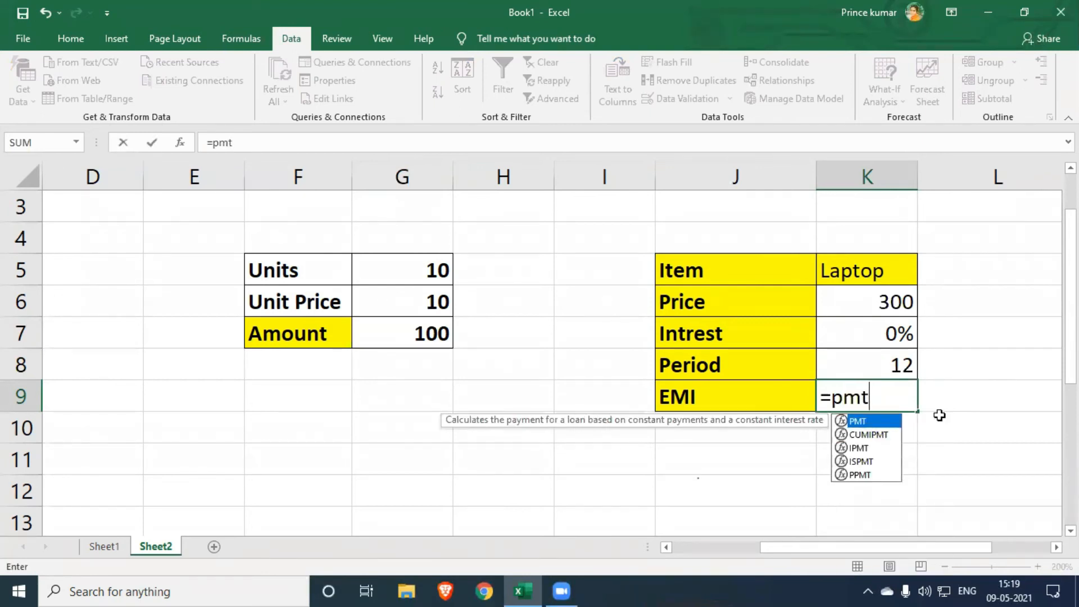
pyautogui.write('(')
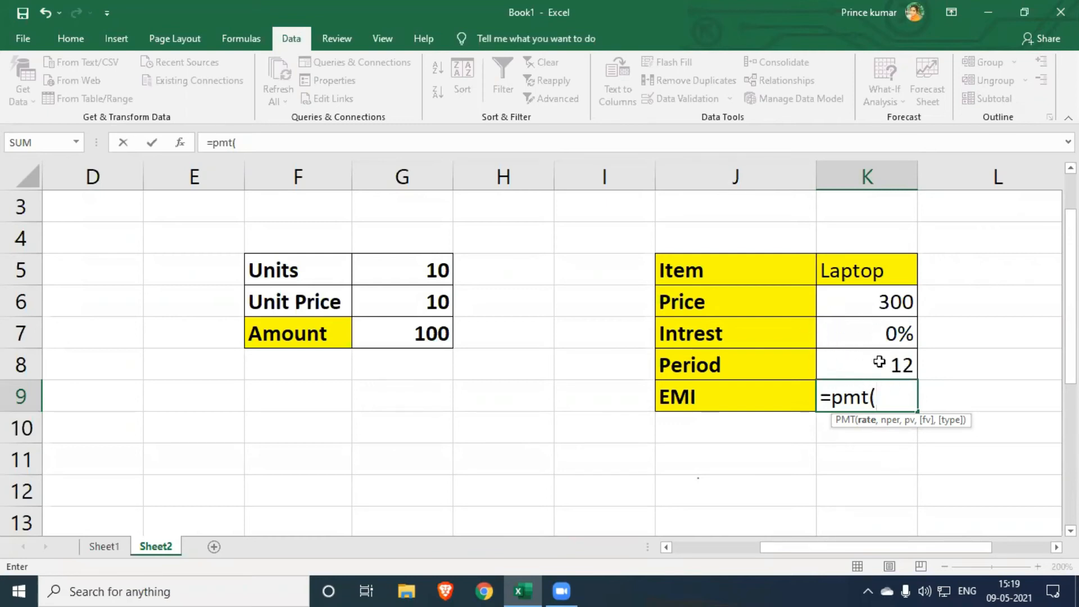
pyautogui.click(883, 334)
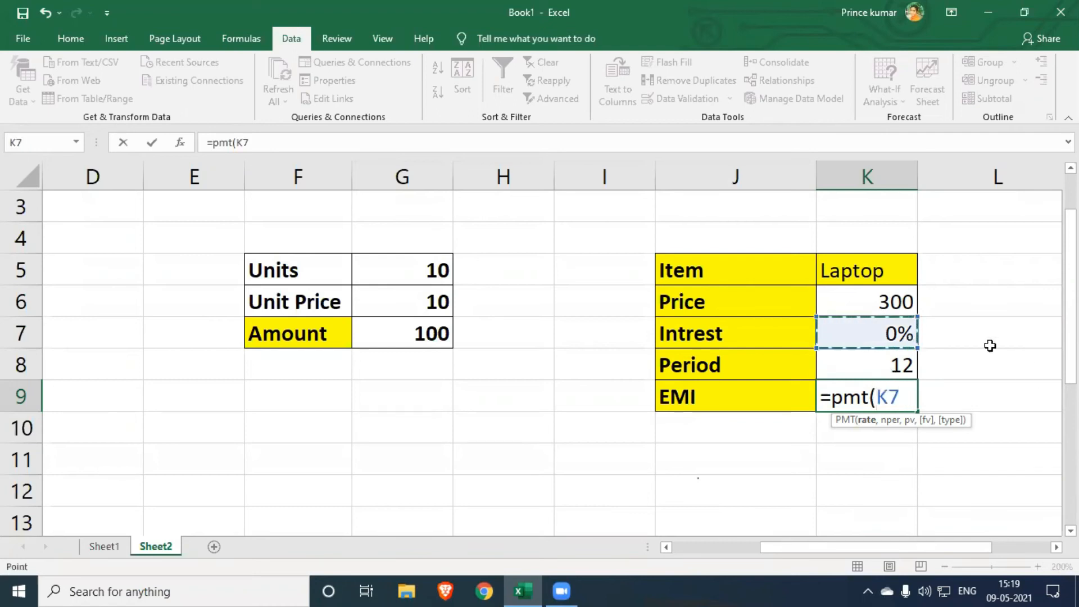
pyautogui.write('/')
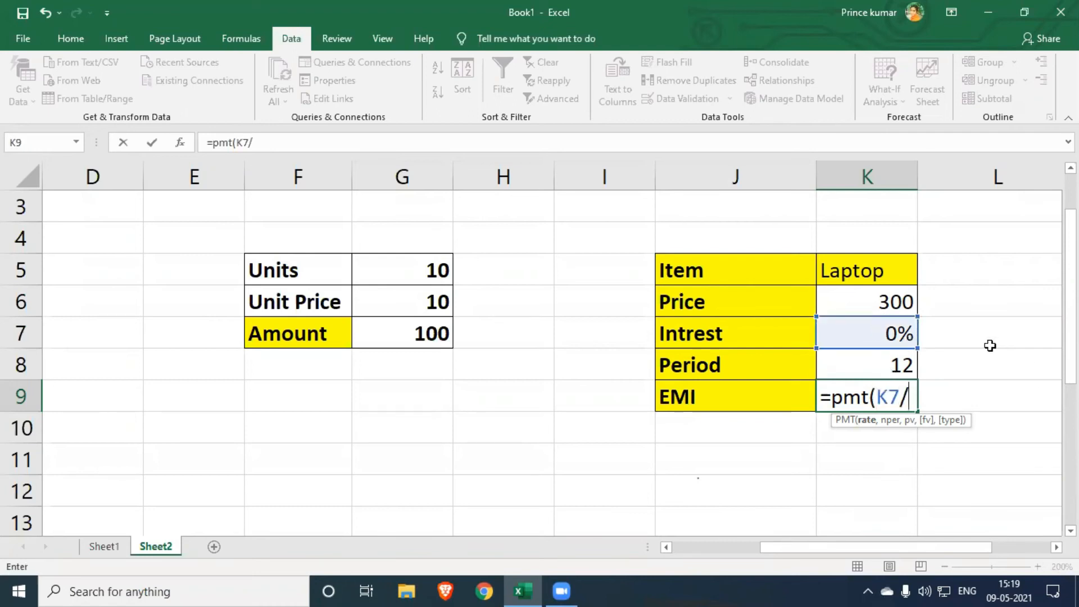
pyautogui.write('12')
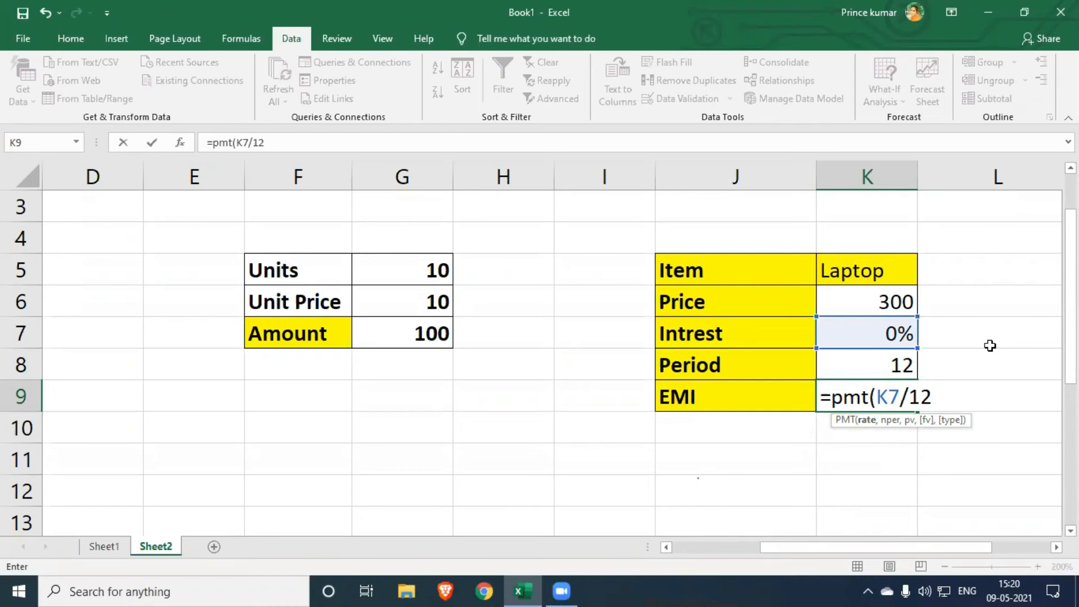
pyautogui.write(',')
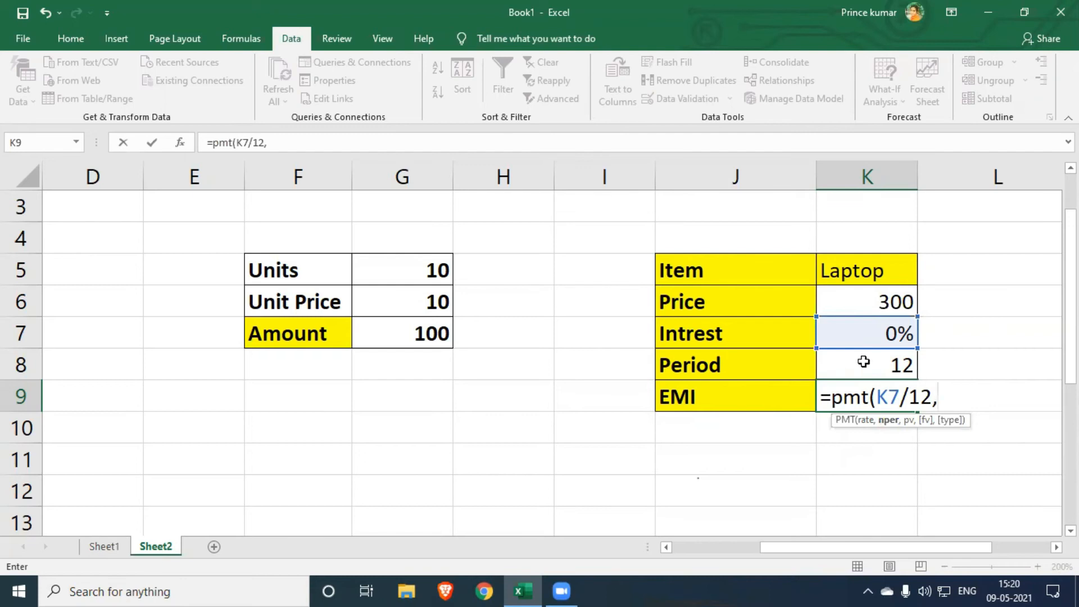
pyautogui.click(891, 365)
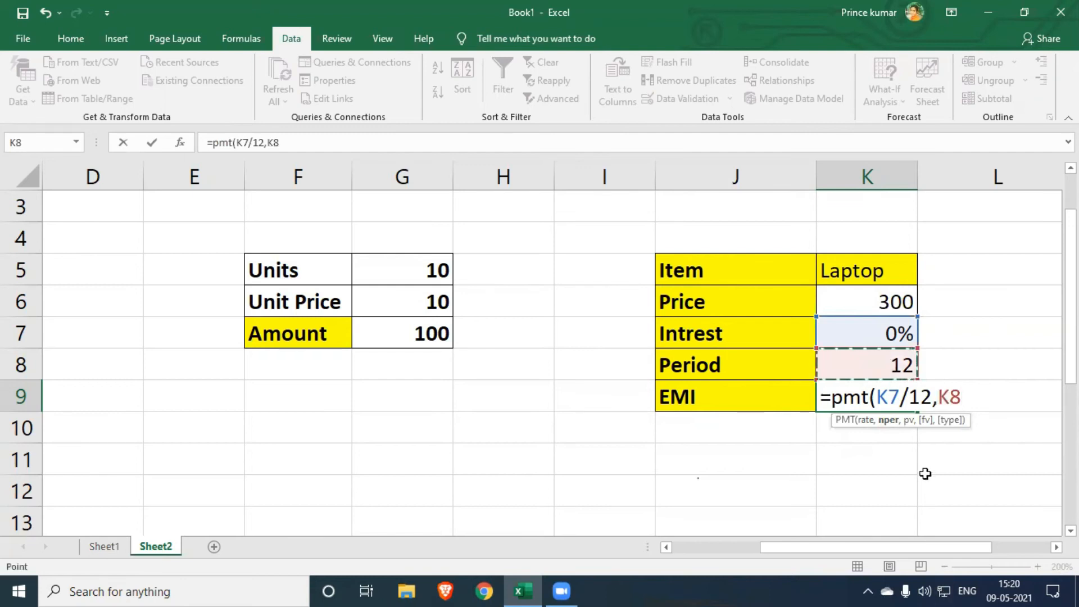
pyautogui.press('F8')
pyautogui.press('BackSpace')
pyautogui.press('BackSpace')
pyautogui.press('BackSpace')
pyautogui.write(',')
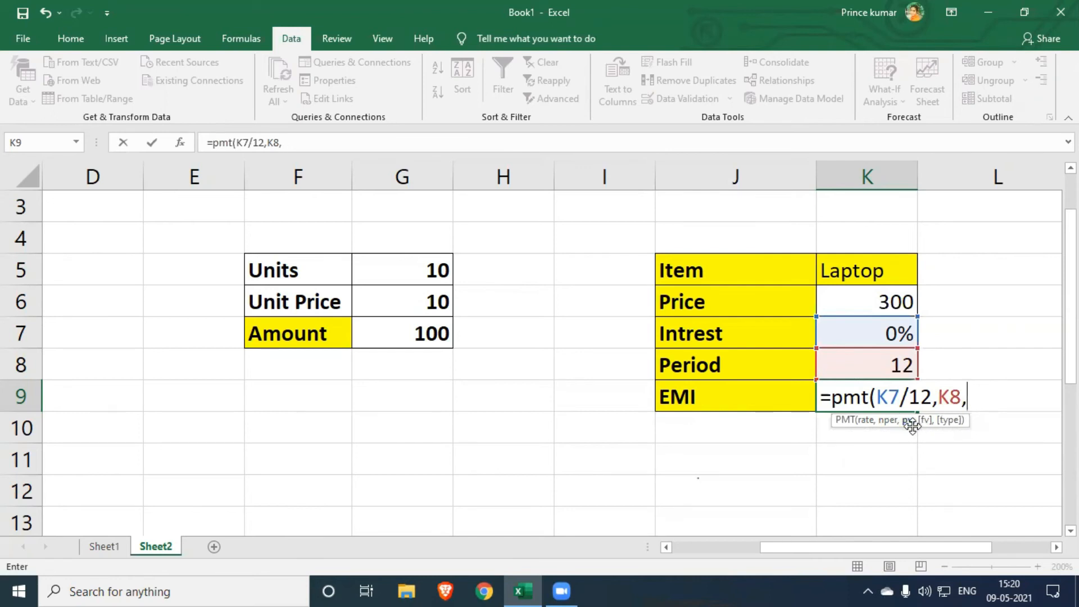
pyautogui.click(884, 301)
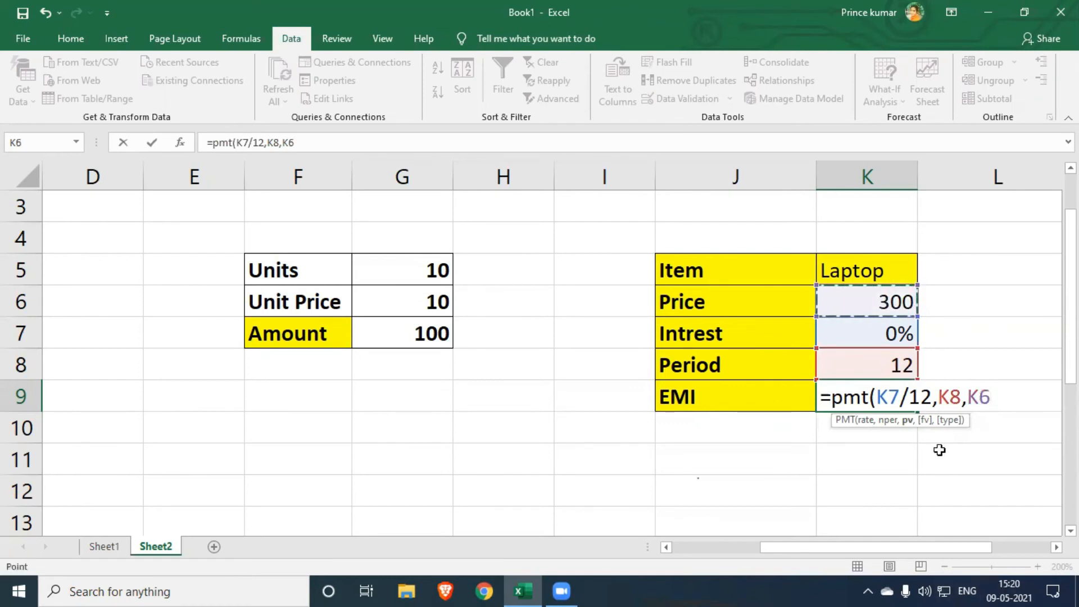
pyautogui.write(')')
pyautogui.press('Return')
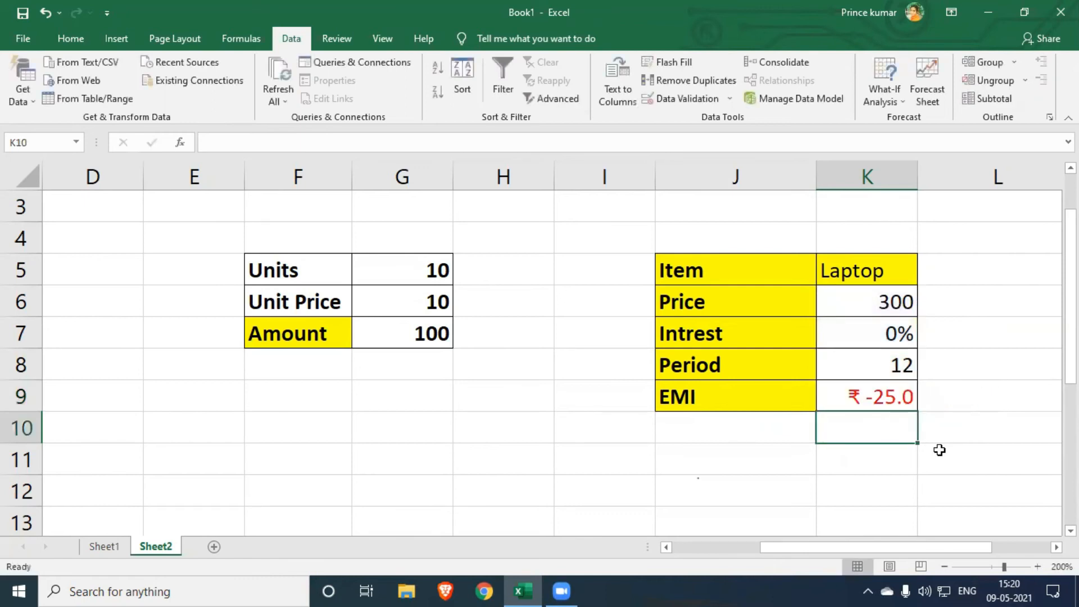
pyautogui.click(873, 403)
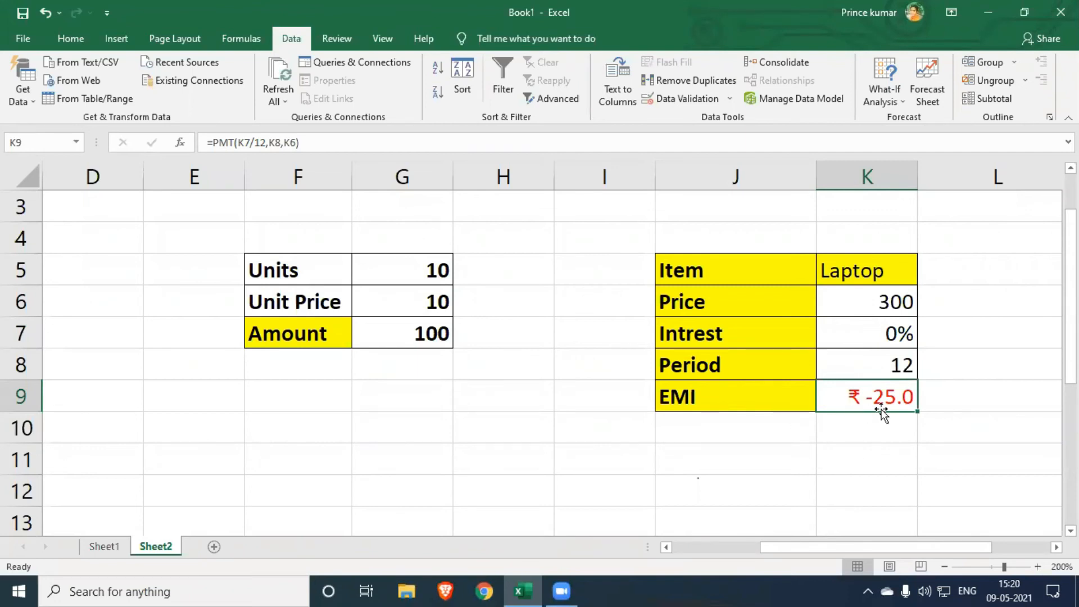
# - Edit the EMI formula in K9 to =PMT(K7/12,K8,-K6) by negating the price reference
pyautogui.press('F2')
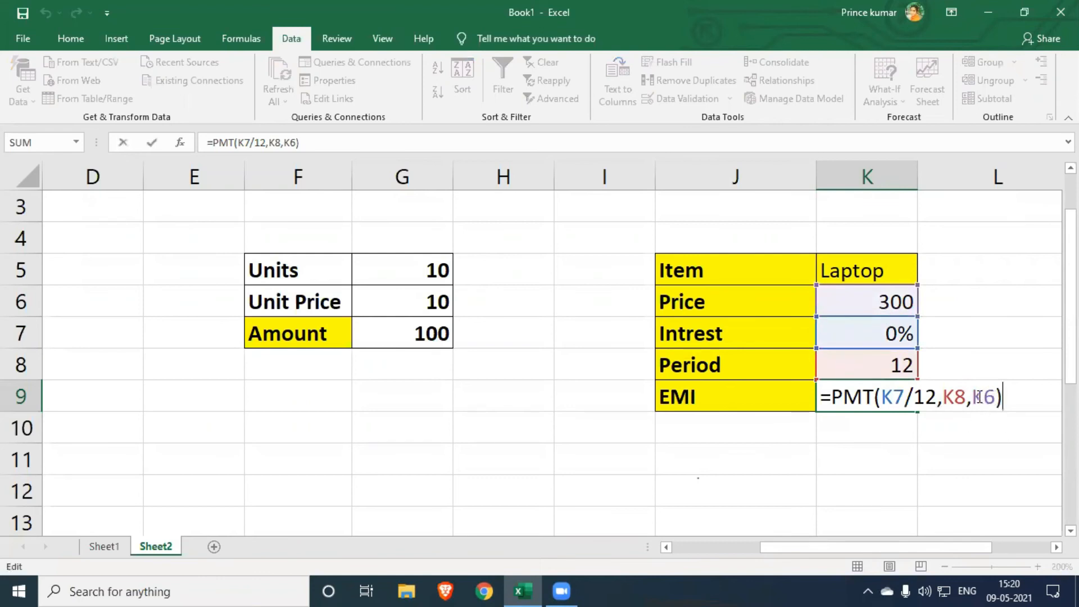
pyautogui.click(979, 397)
pyautogui.write('-')
pyautogui.press('Return')
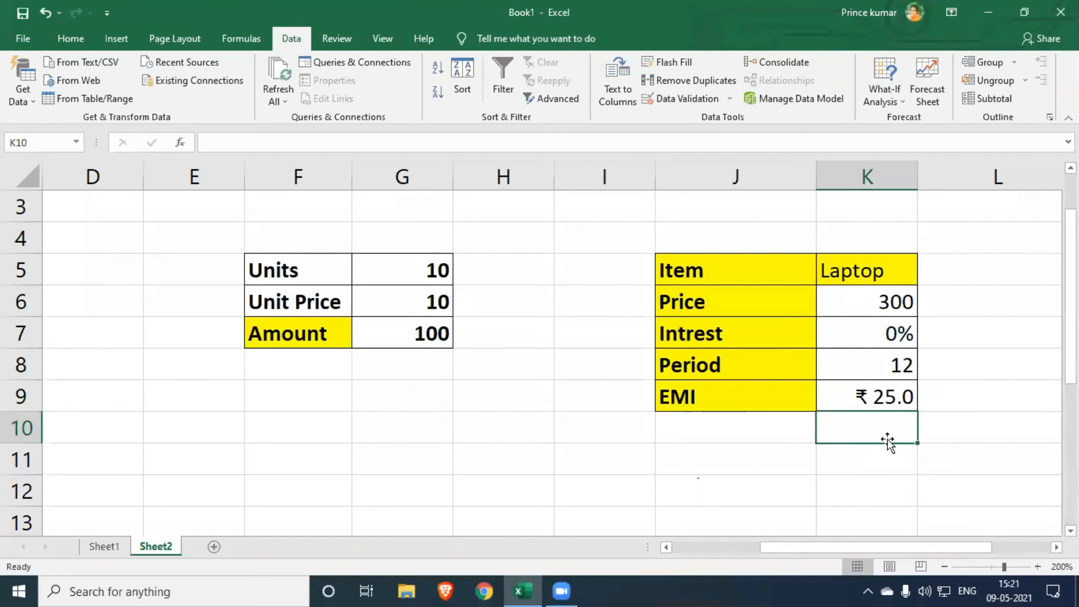
pyautogui.click(899, 463)
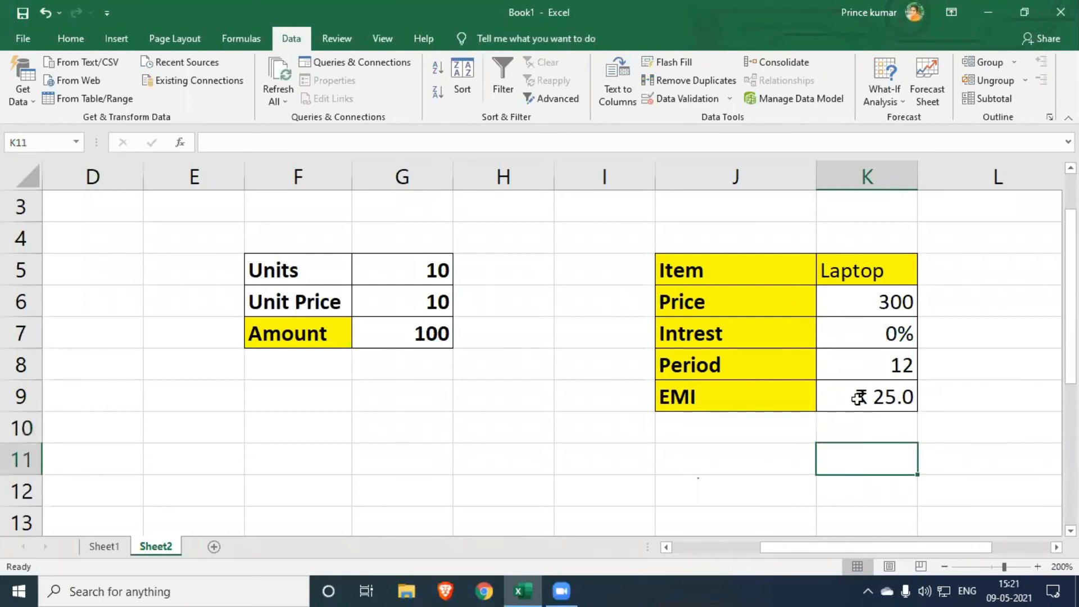
# - Calculate the total repayment in L9 with the formula =K9*K8 and check the cell
pyautogui.click(966, 403)
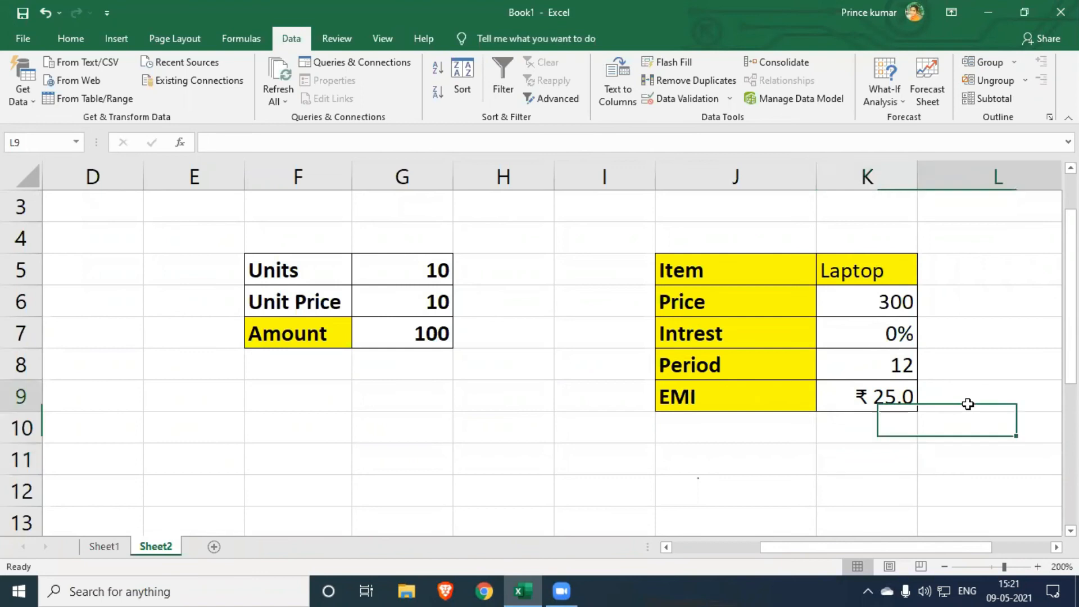
pyautogui.write('\\')
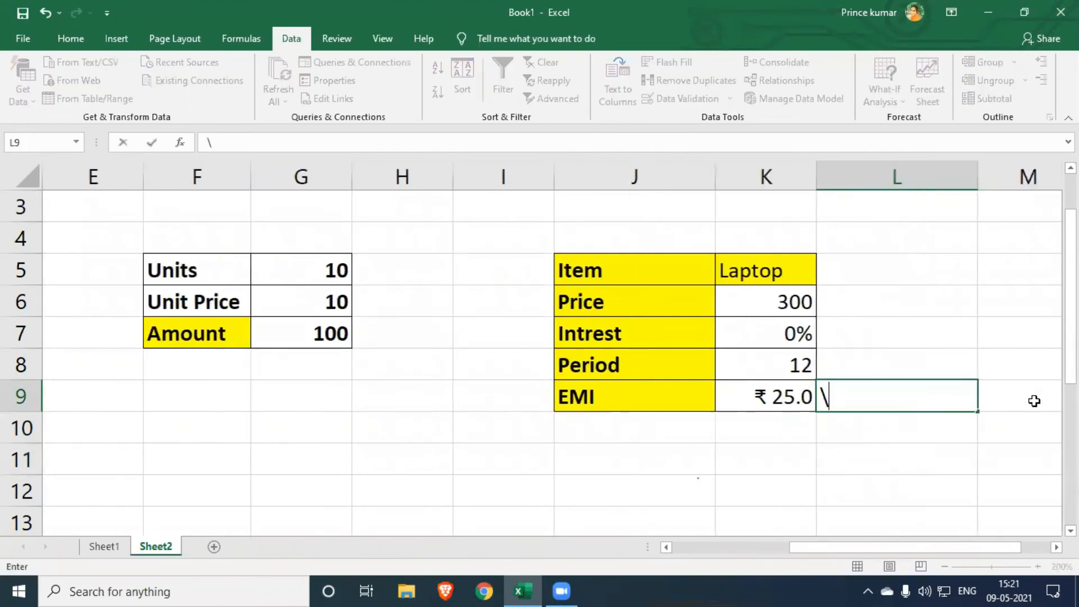
pyautogui.press('BackSpace')
pyautogui.write('=')
pyautogui.press('Left')
pyautogui.write('*')
pyautogui.press('Up')
pyautogui.press('Left')
pyautogui.press('Return')
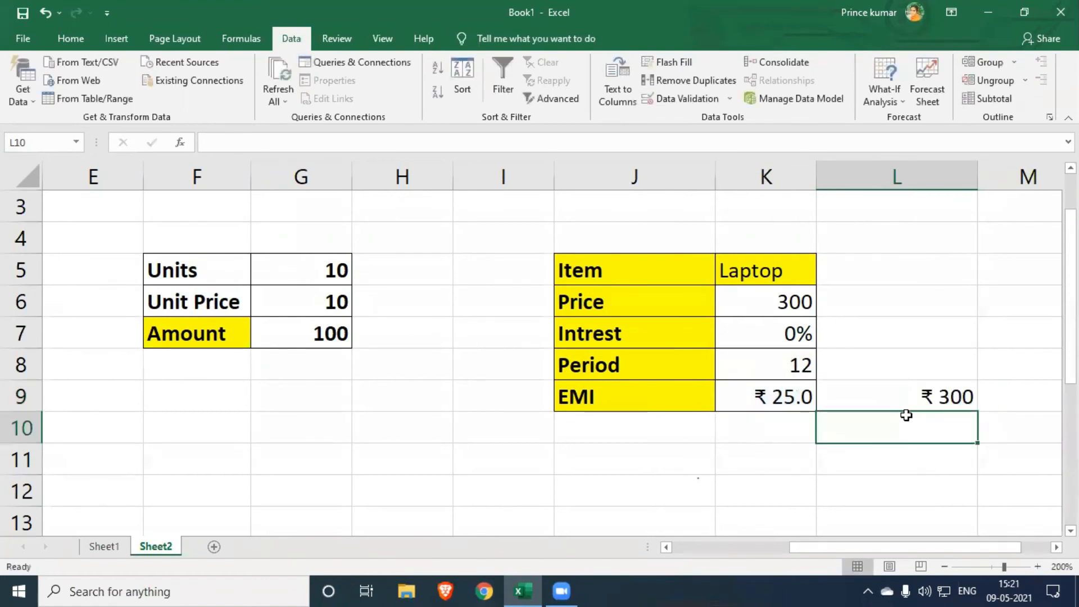
pyautogui.press('Up')
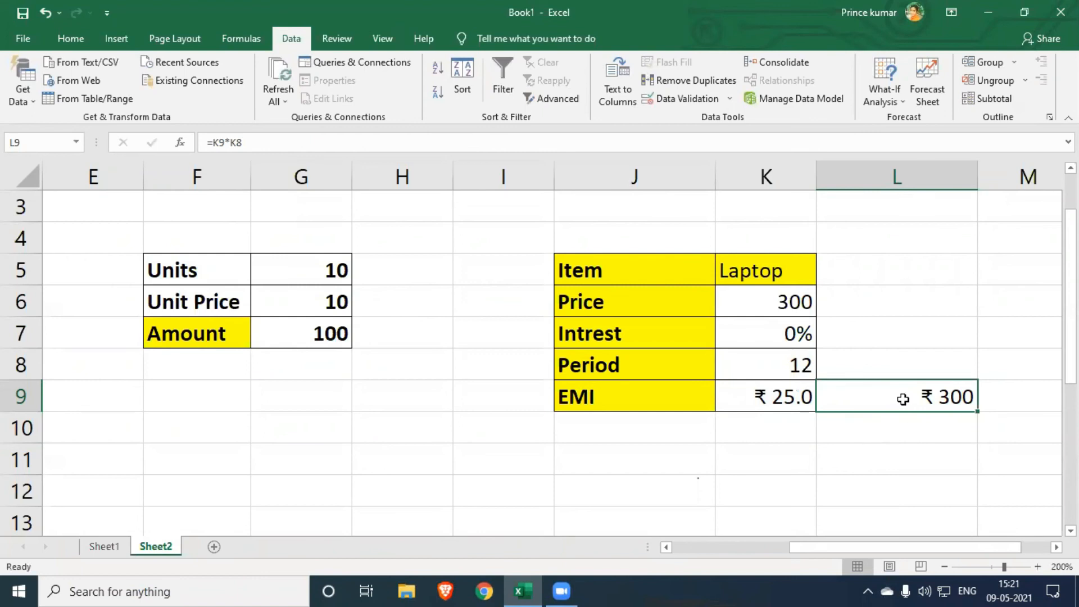
pyautogui.click(905, 468)
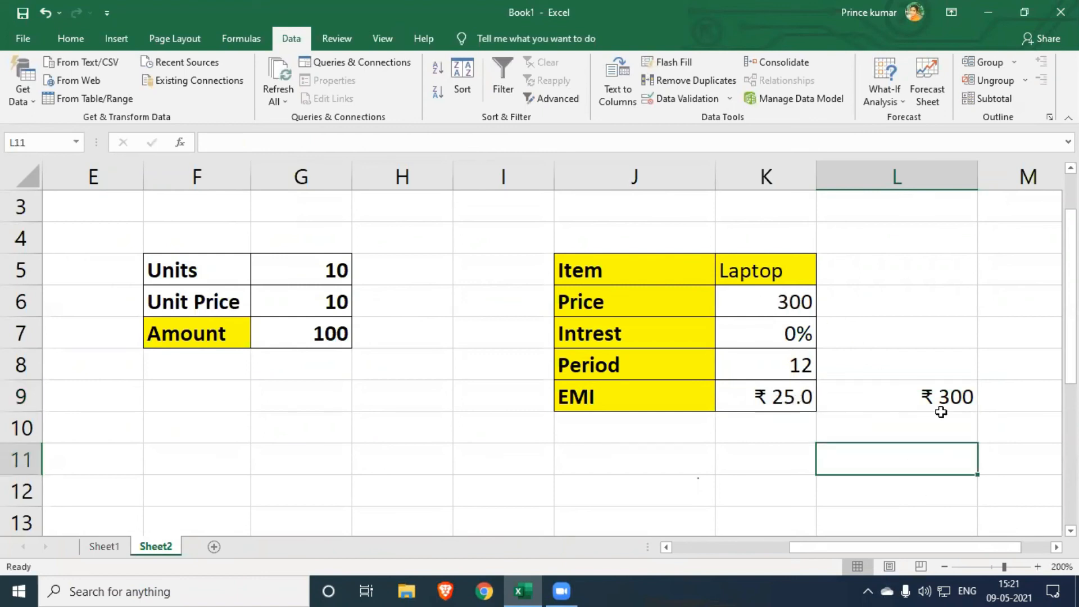
# - Clear the total repayment formula from L9 and check the EMI formula in K9
pyautogui.click(954, 398)
pyautogui.press('Delete')
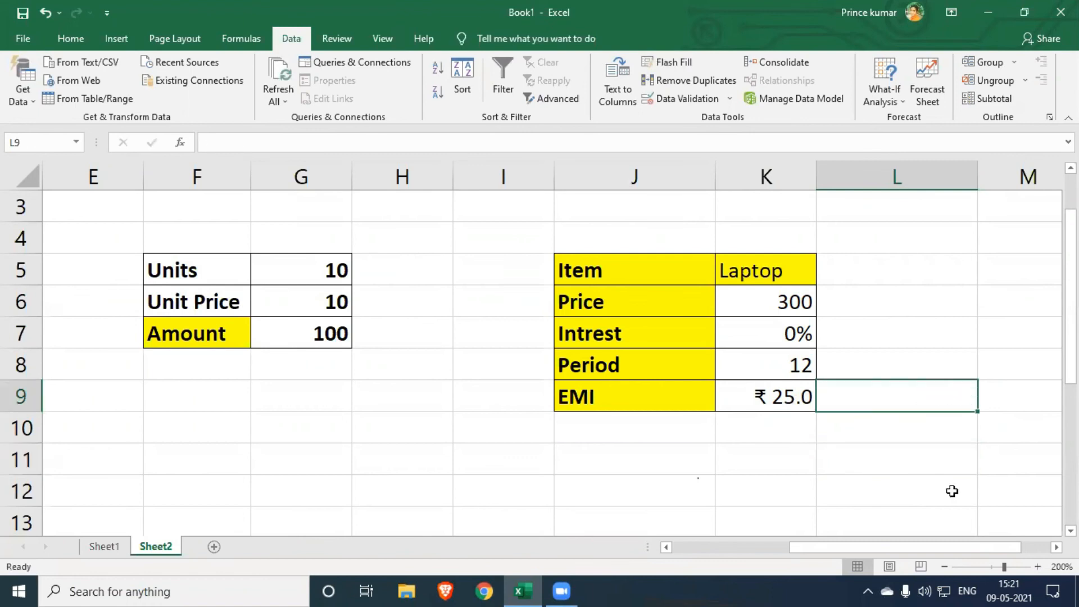
pyautogui.click(782, 399)
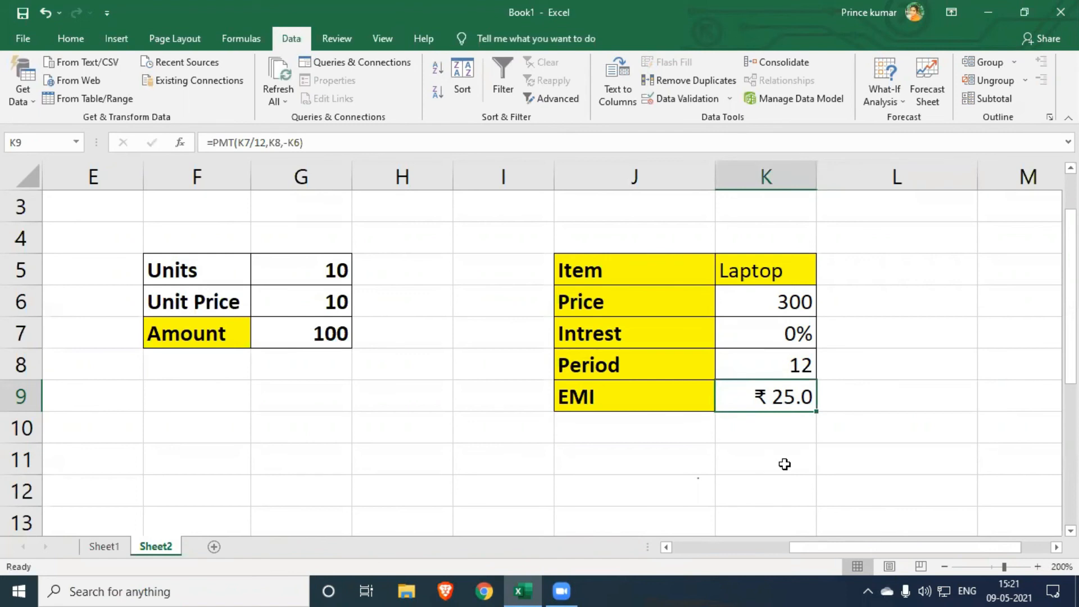
pyautogui.press('Down')
pyautogui.press('Down')
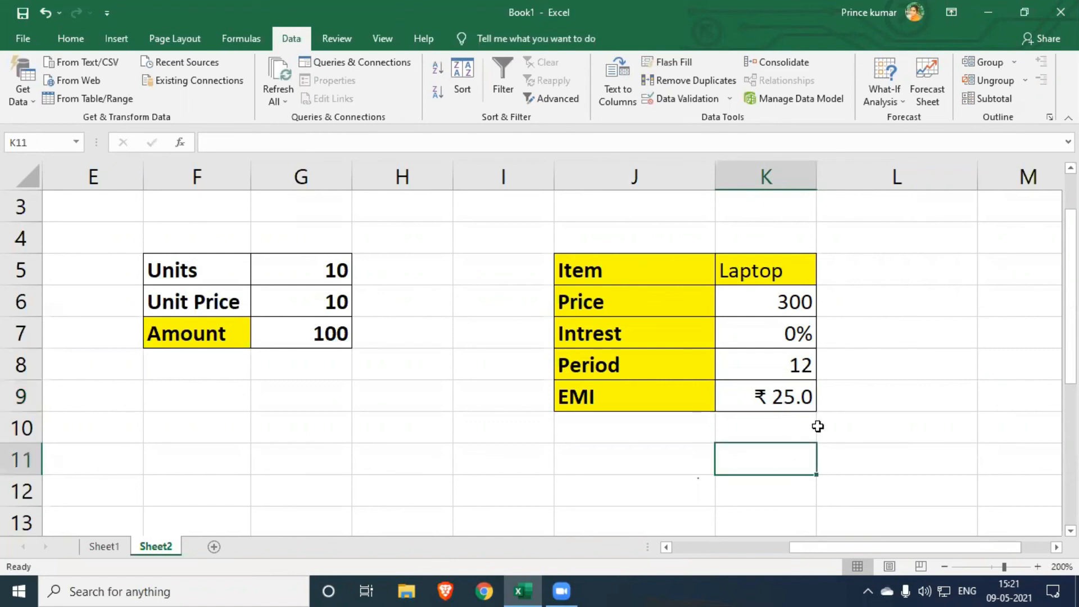
# - Run Goal Seek to bring the EMI in K9 to 50 by changing the Period in K8, accept the solution and check both cells
pyautogui.click(785, 397)
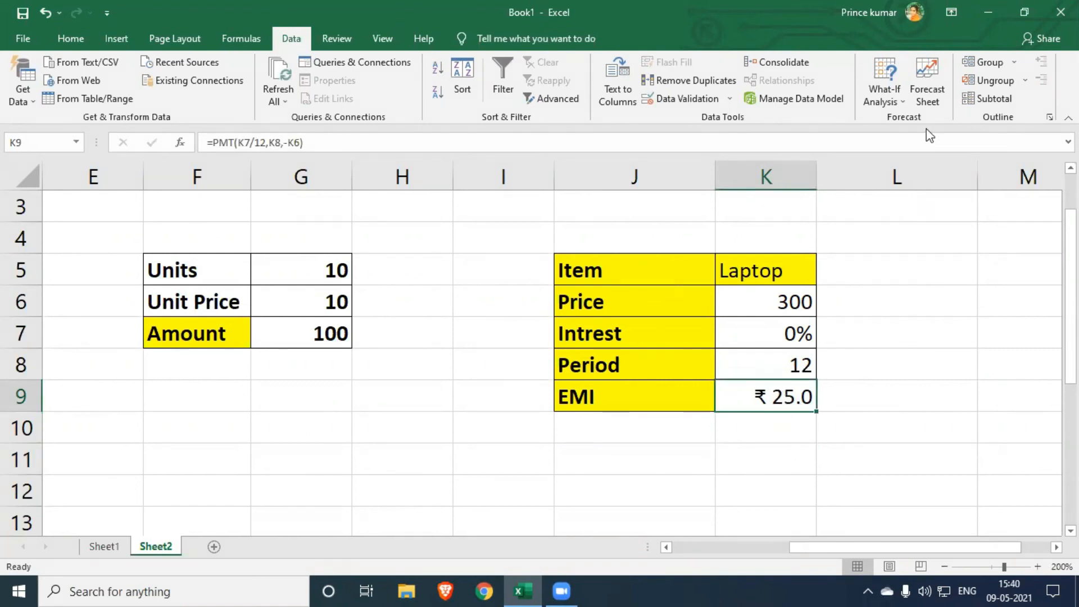
pyautogui.click(889, 98)
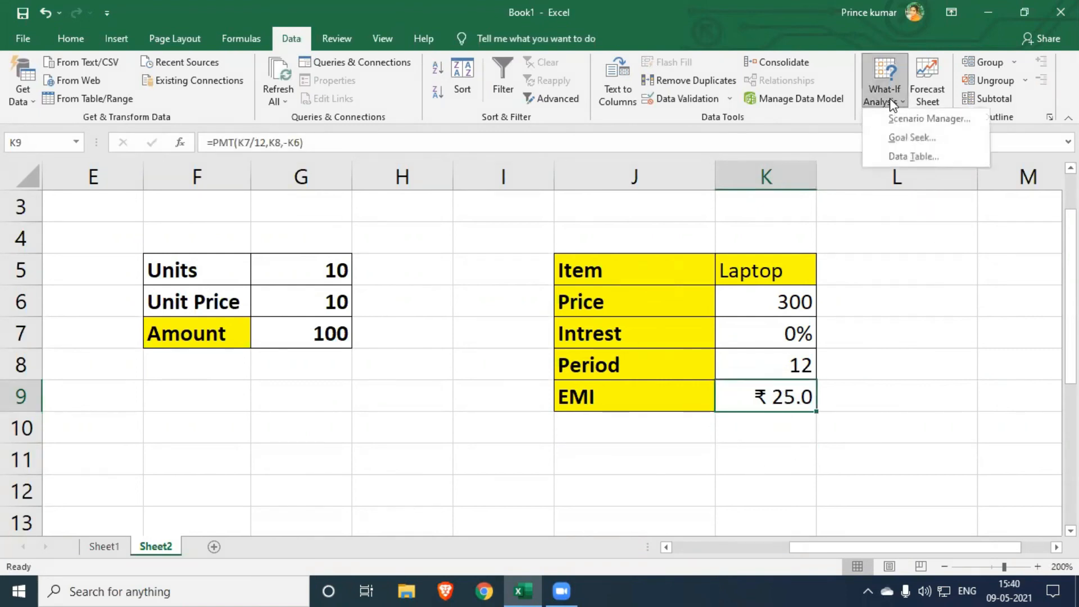
pyautogui.click(898, 139)
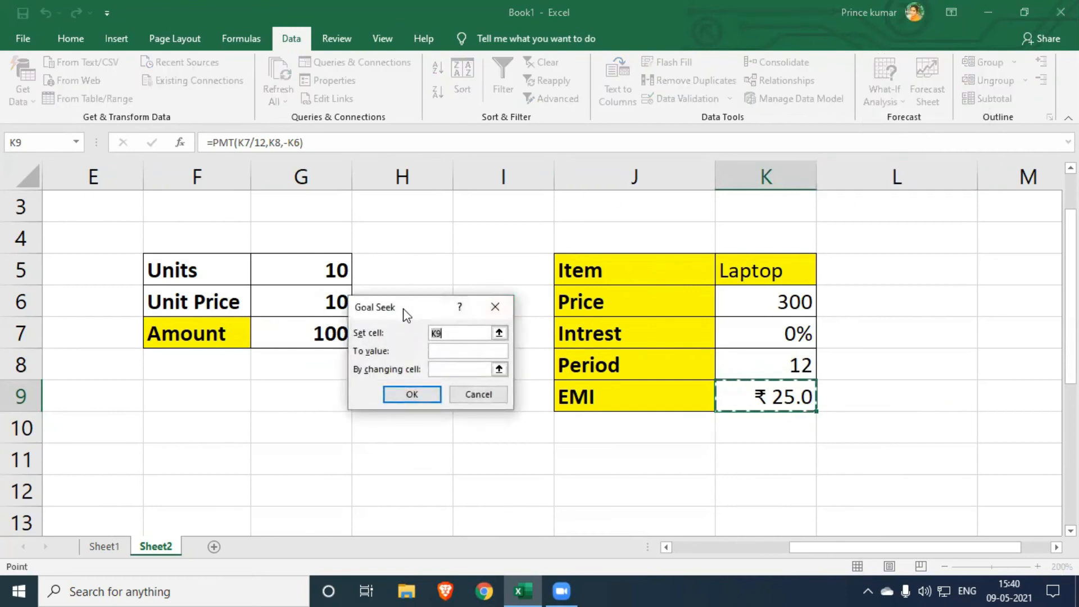
pyautogui.moveTo(380, 309); pyautogui.dragTo(422, 328)
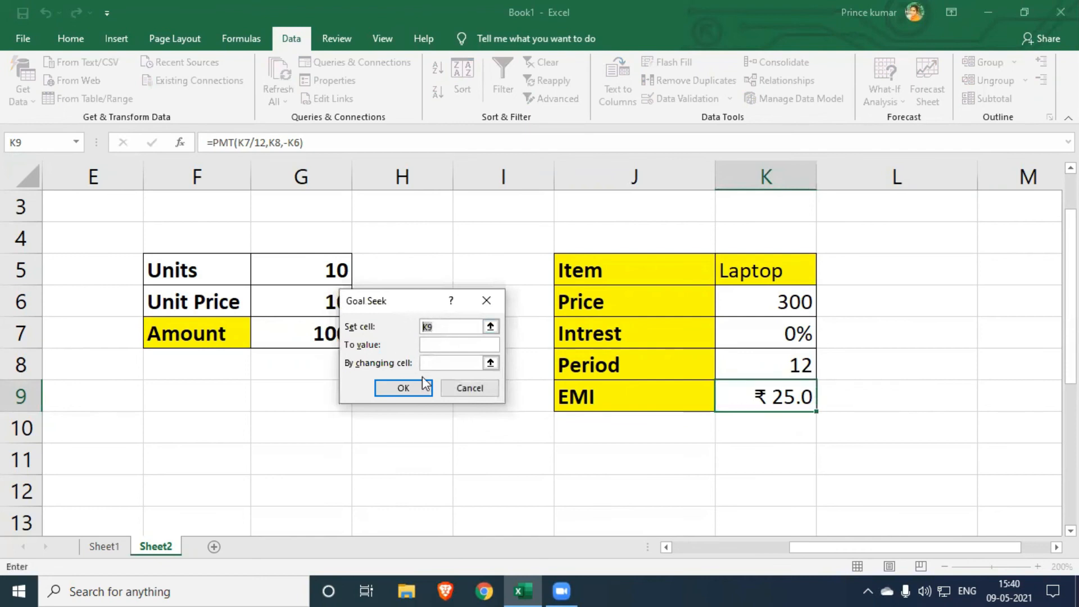
pyautogui.click(797, 392)
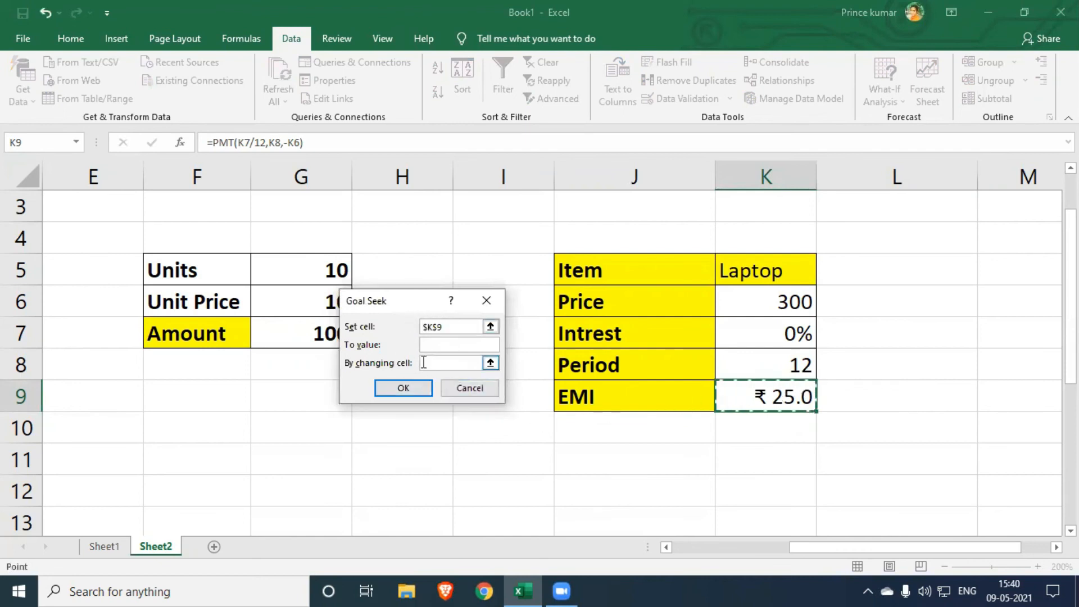
pyautogui.click(455, 348)
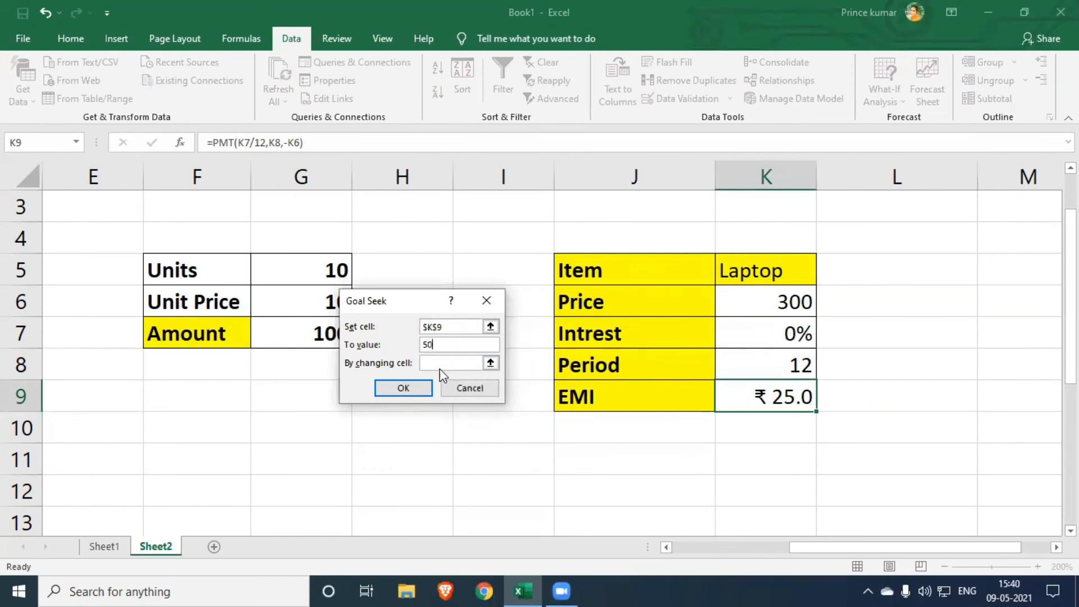
pyautogui.click(450, 364)
pyautogui.click(783, 369)
pyautogui.click(413, 388)
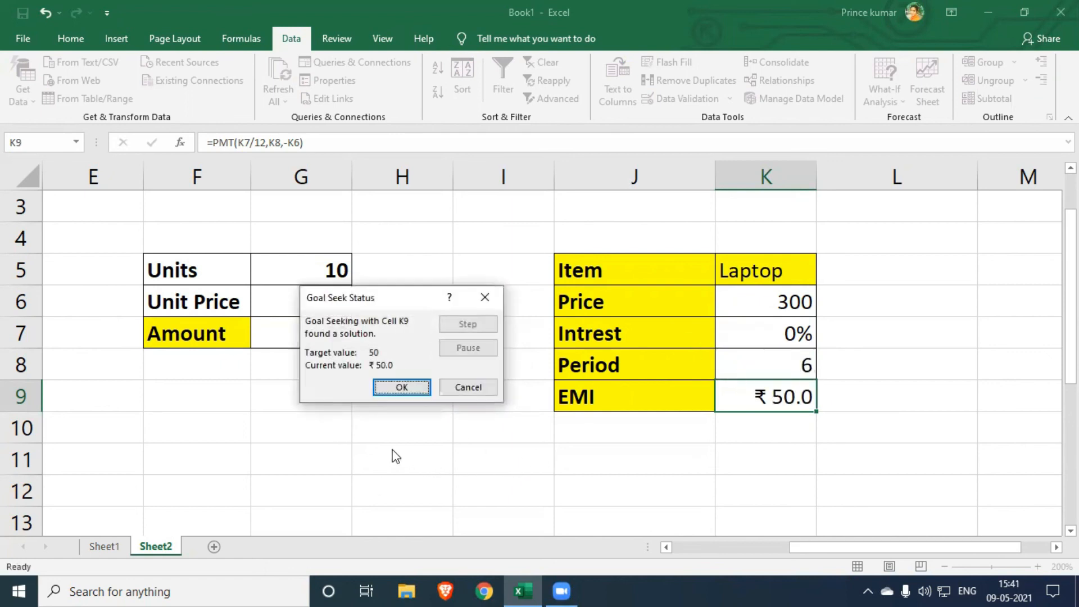
pyautogui.click(404, 389)
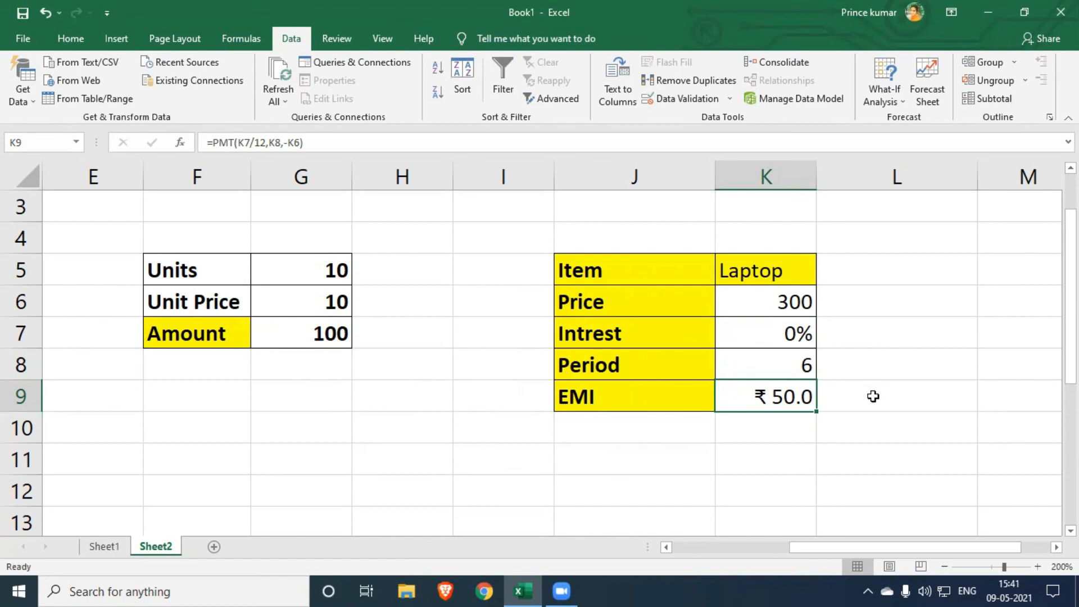
pyautogui.click(809, 362)
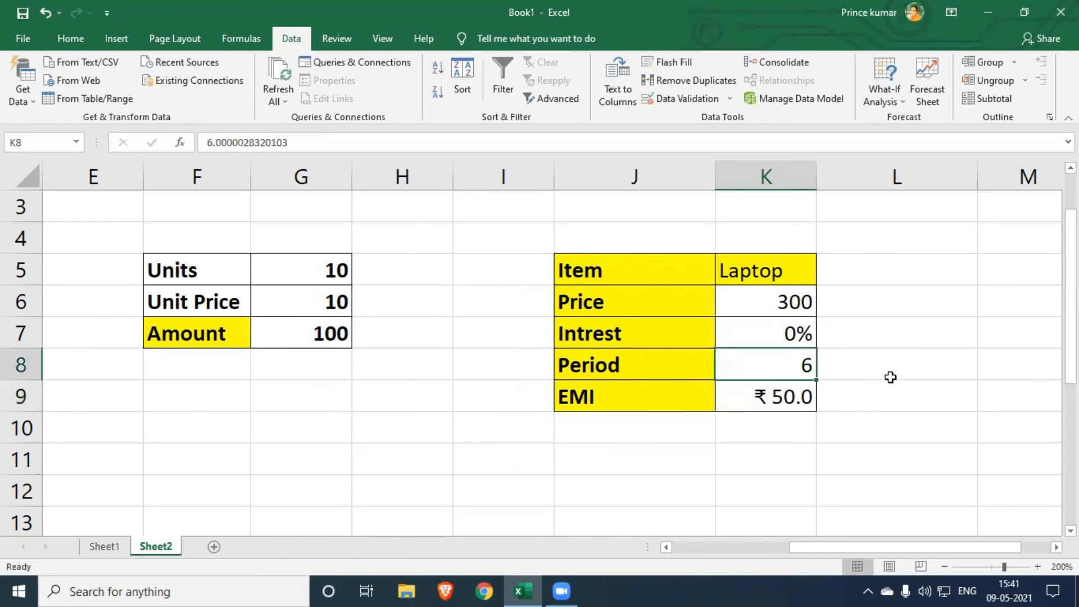
pyautogui.click(778, 410)
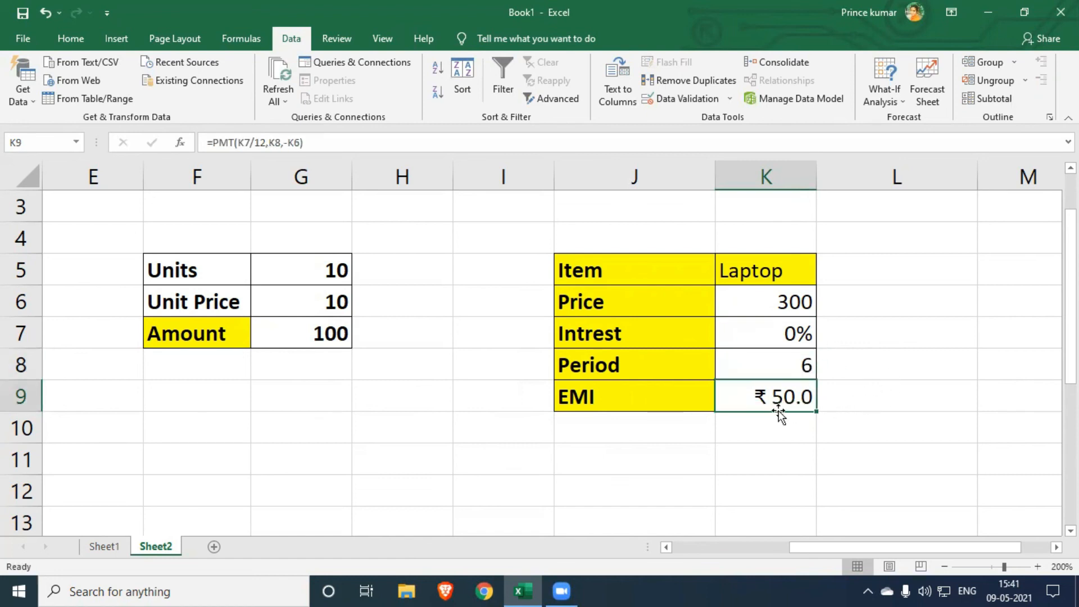
# - Verify the total repayment for the new EMI and period by entering =K9*K8 in L9
pyautogui.click(889, 397)
pyautogui.write('=')
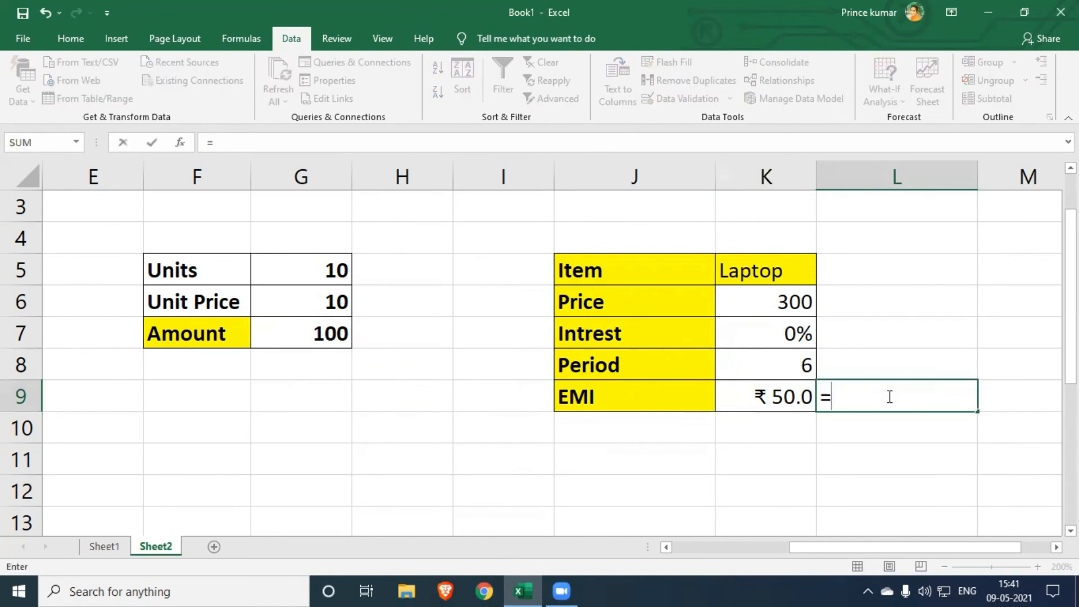
pyautogui.press('Left')
pyautogui.write('*')
pyautogui.press('Up')
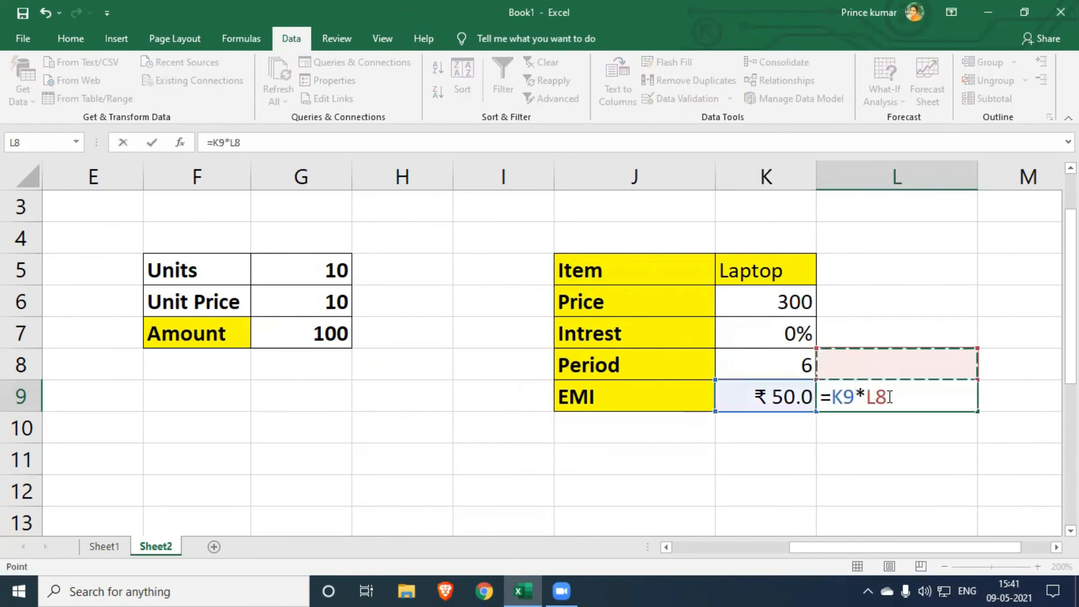
pyautogui.press('Left')
pyautogui.press('Return')
pyautogui.click(887, 455)
pyautogui.click(916, 419)
# - Clear the verification formula from L9 beside the EMI
pyautogui.click(929, 398)
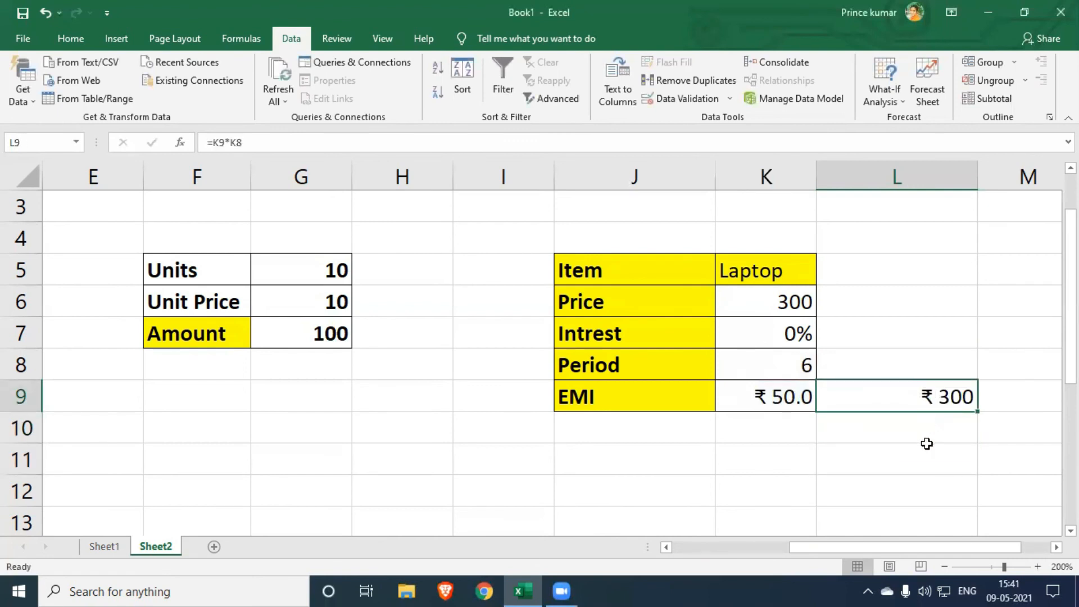
pyautogui.press('Delete')
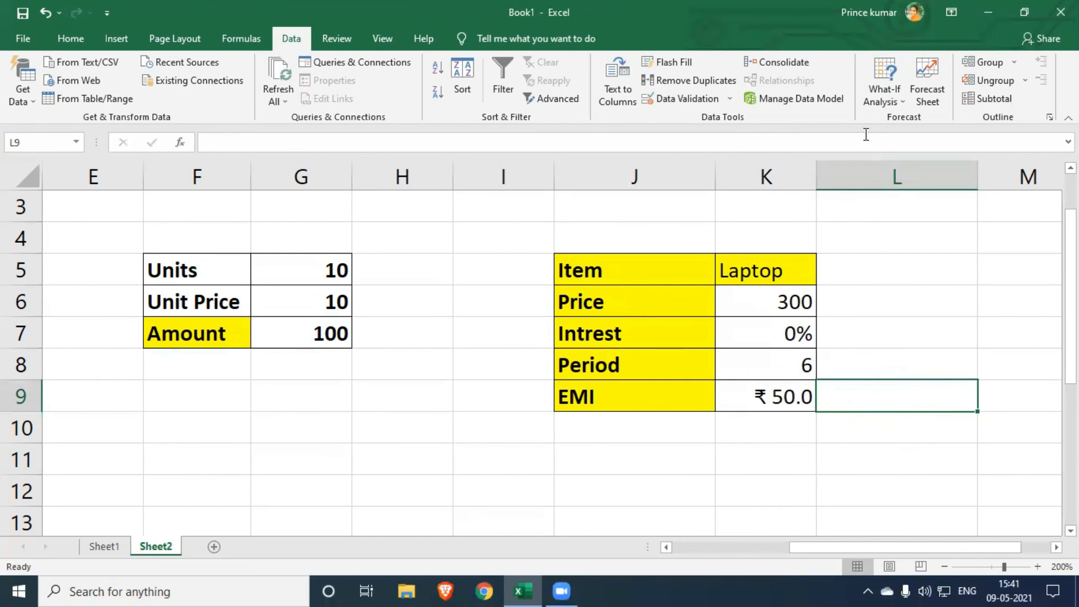
pyautogui.click(899, 101)
pyautogui.click(897, 101)
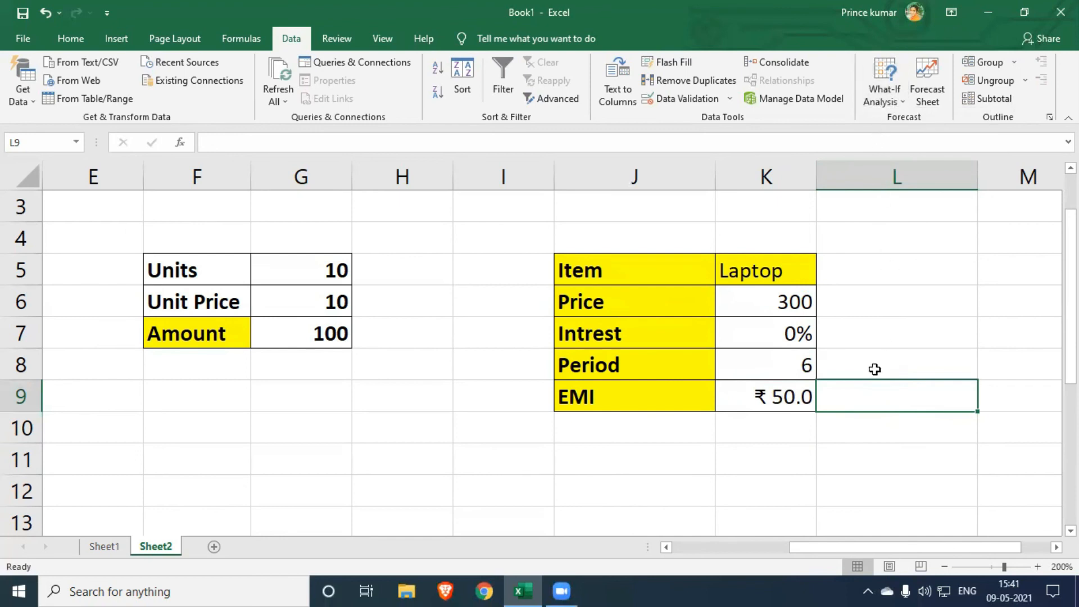